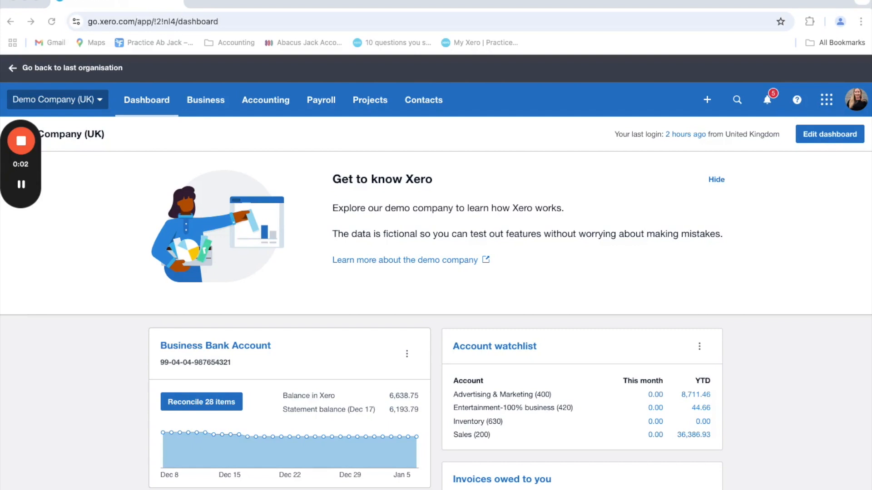
Step: Open the invoice settings of the demo organisation
click(99, 104)
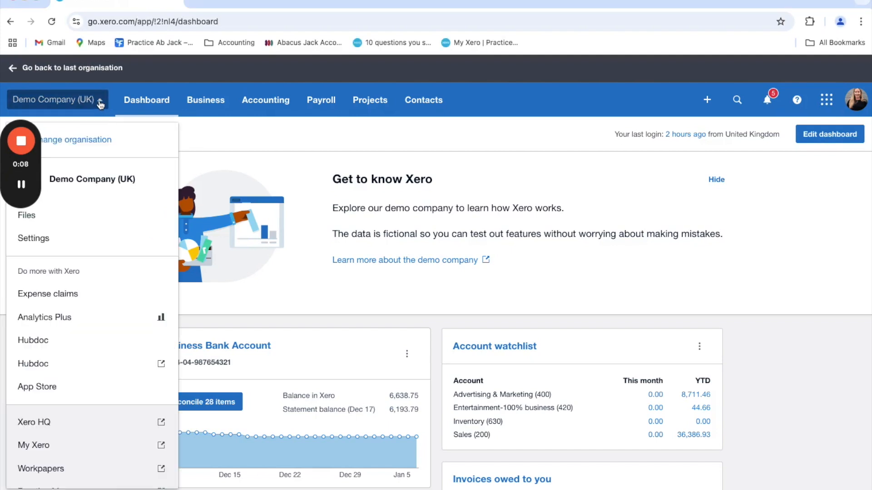
click(73, 238)
click(484, 205)
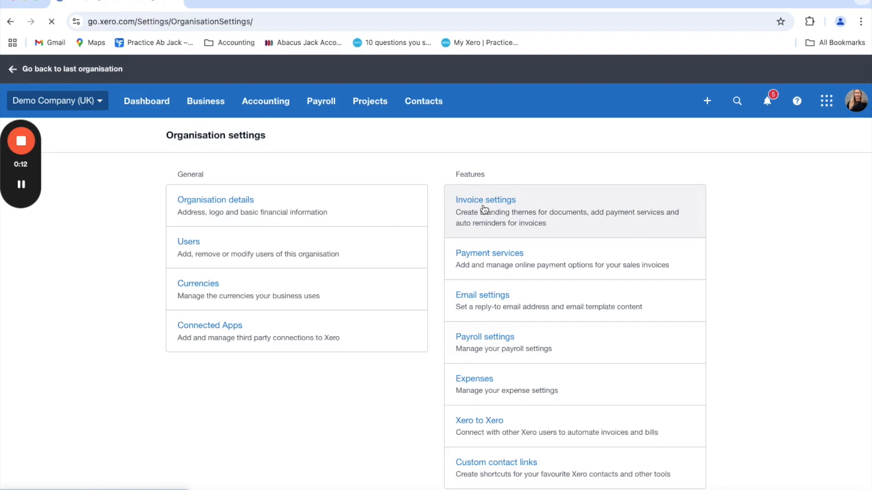
Step: Look at the template types offered for a new branding theme and at the existing Standard theme
scroll(560, 340, down, 2)
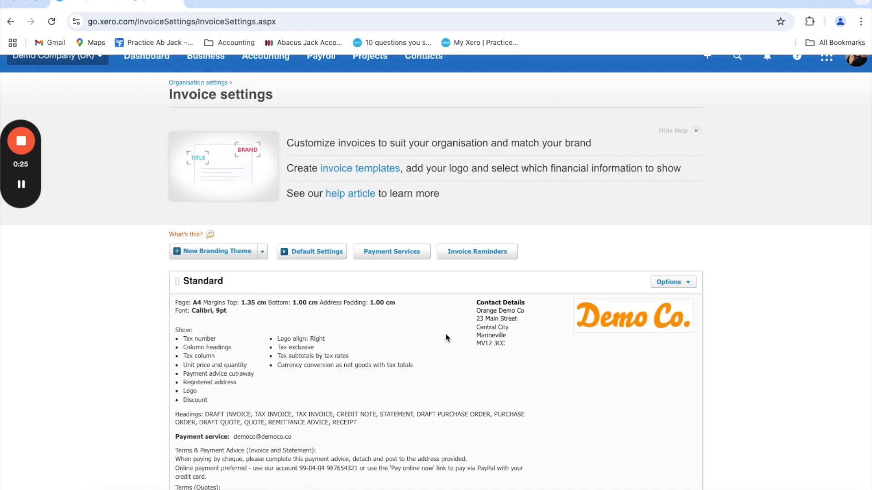
scroll(445, 333, down, 2)
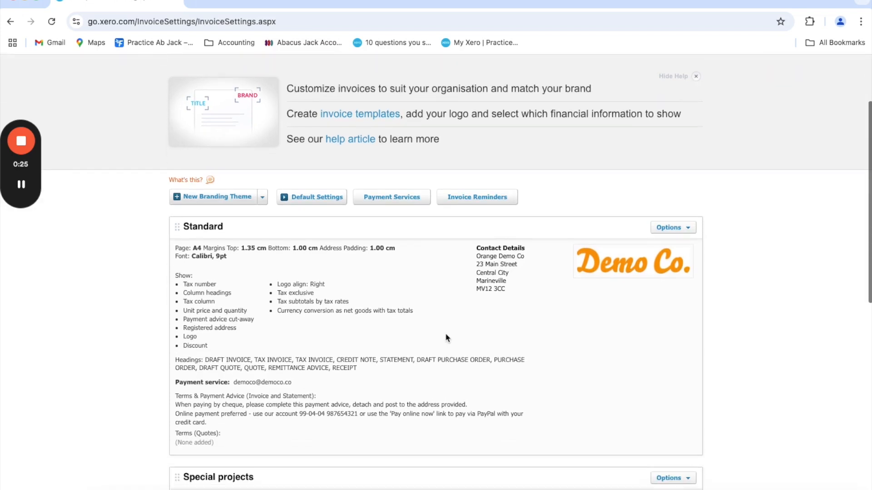
click(261, 197)
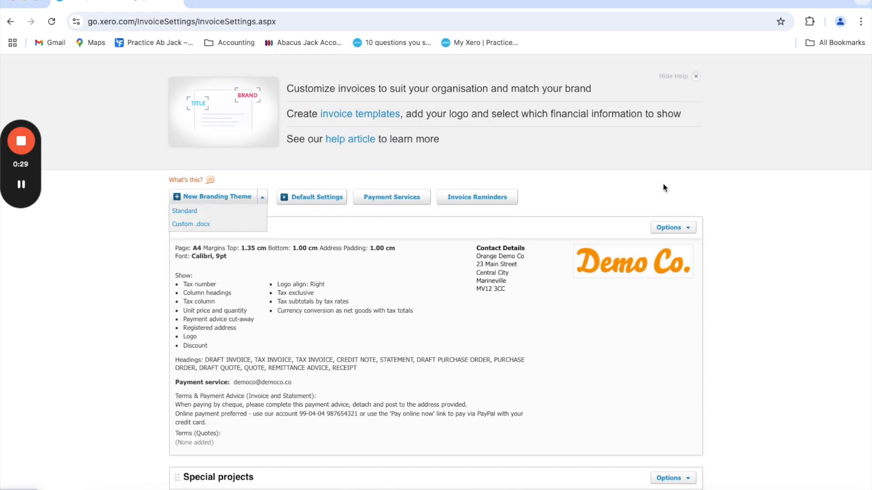
click(726, 215)
scroll(594, 292, down, 1)
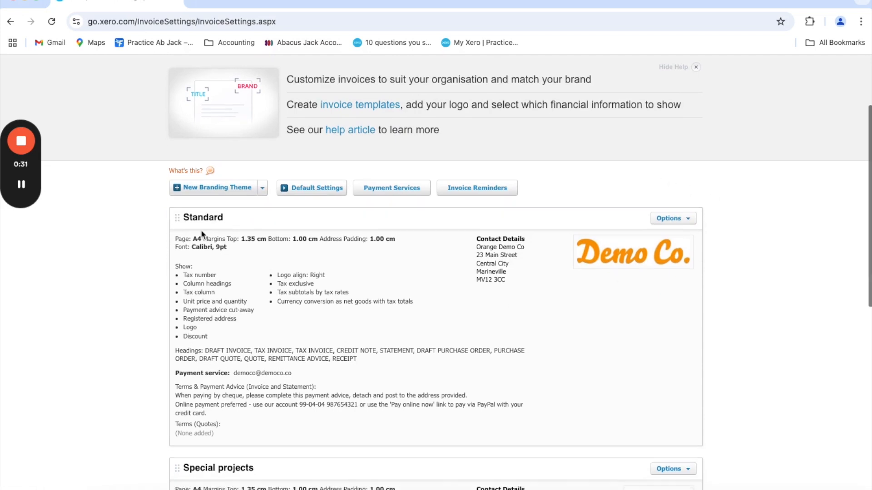
scroll(607, 343, down, 1)
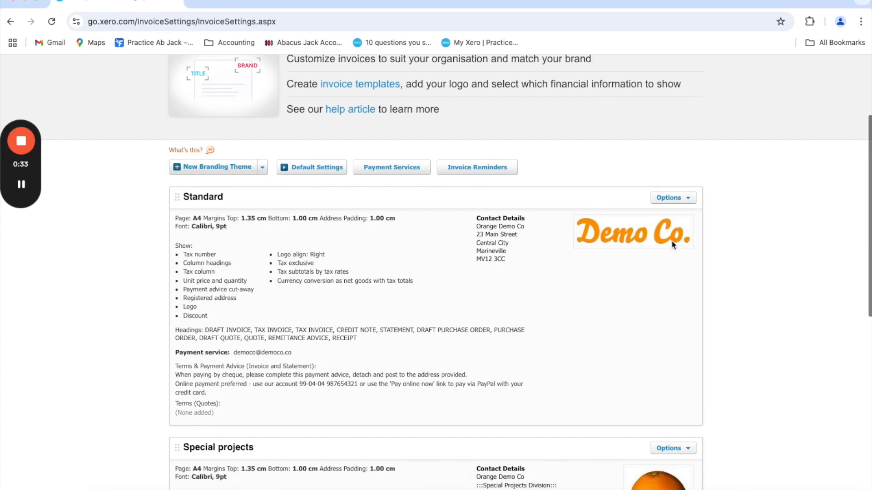
Step: Open the Standard branding theme for editing and examine its page, title, display, tax and payment settings
click(671, 197)
click(678, 208)
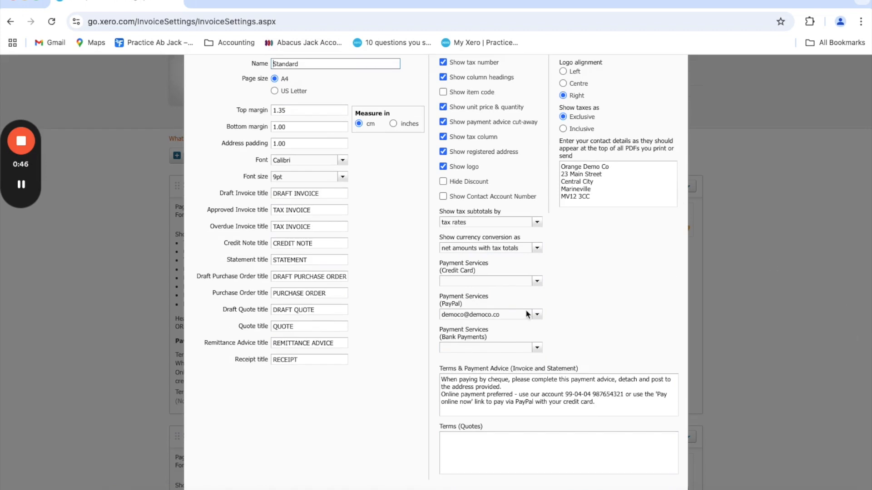
scroll(456, 307, up, 2)
scroll(455, 306, down, 1)
scroll(455, 312, up, 1)
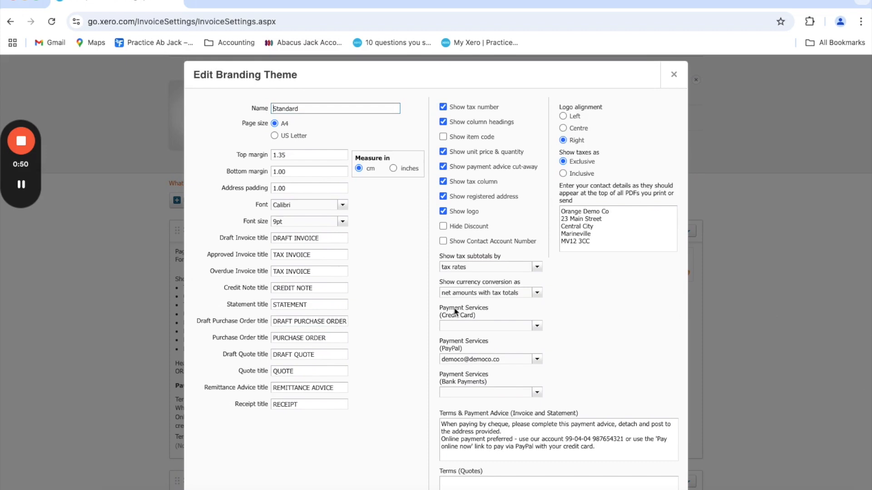
scroll(380, 249, up, 1)
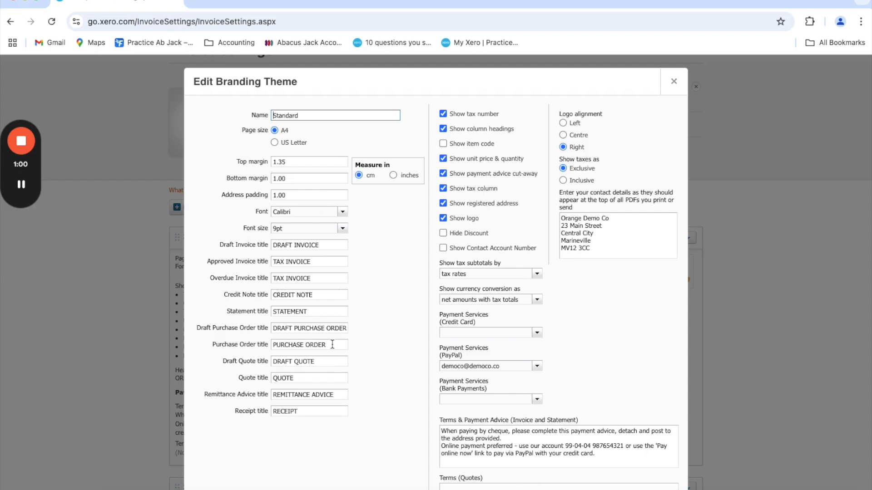
scroll(499, 250, up, 1)
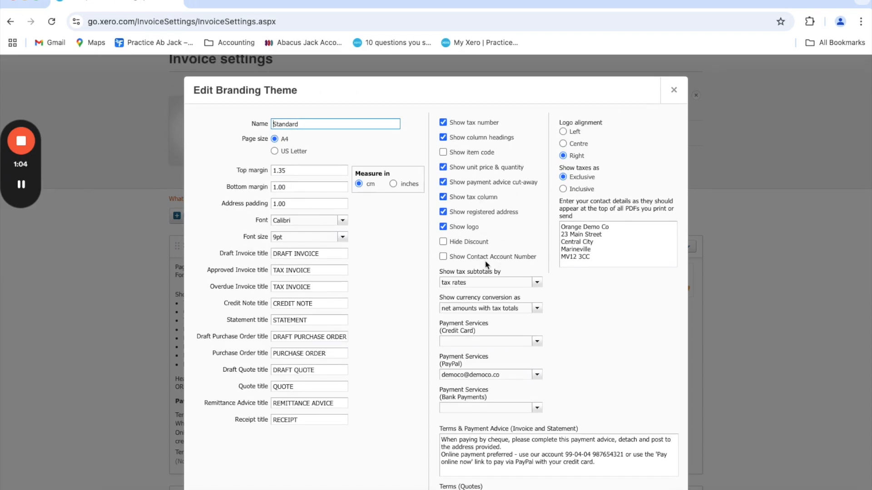
scroll(536, 335, down, 1)
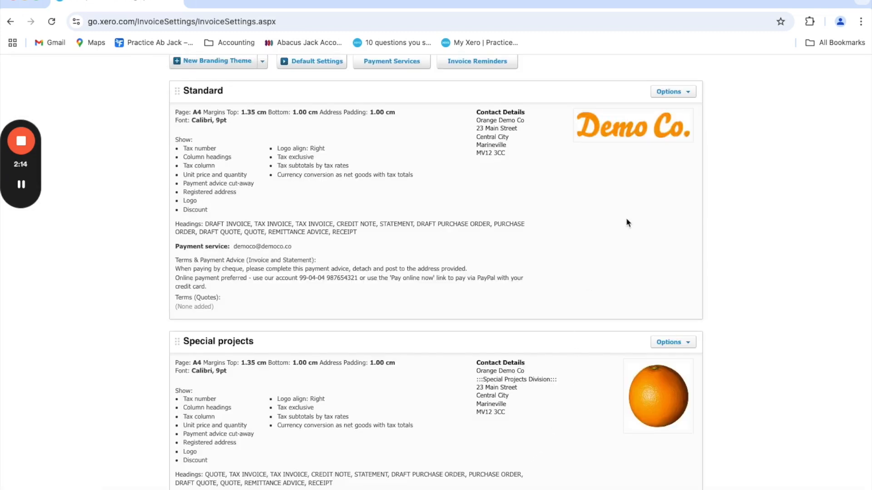
Step: View the logo upload dialog for the Standard theme and close it without choosing a file
scroll(626, 221, up, 1)
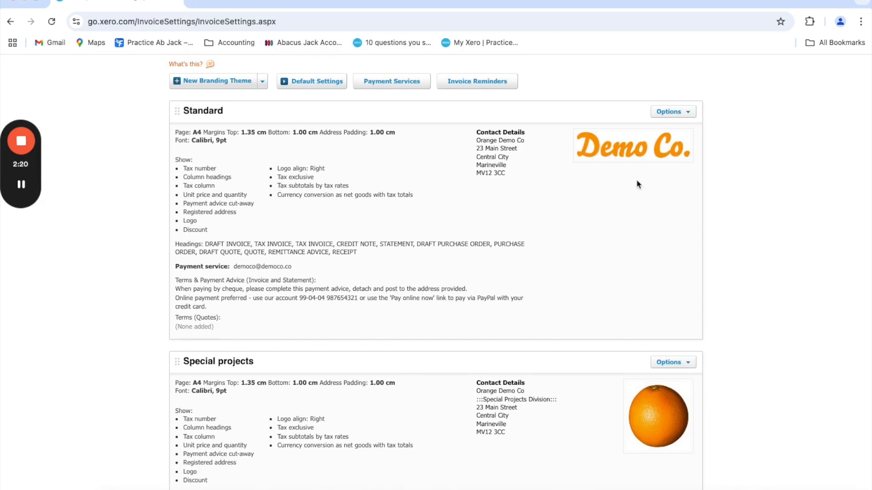
click(690, 115)
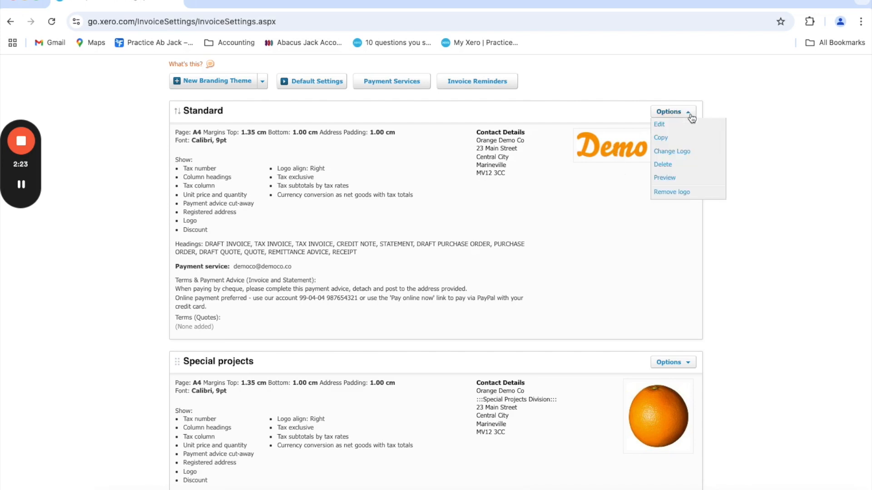
click(691, 150)
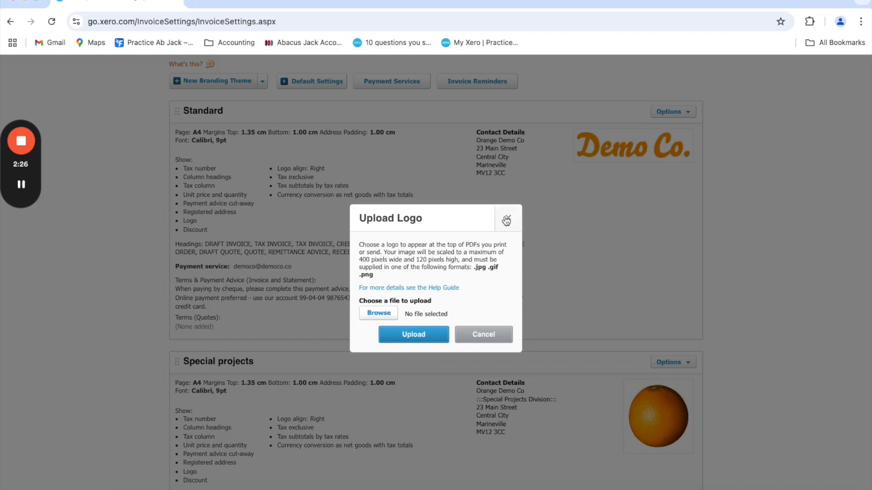
click(507, 220)
Step: Preview the Standard theme's invoice in desktop and mobile layouts, then close the preview
click(685, 113)
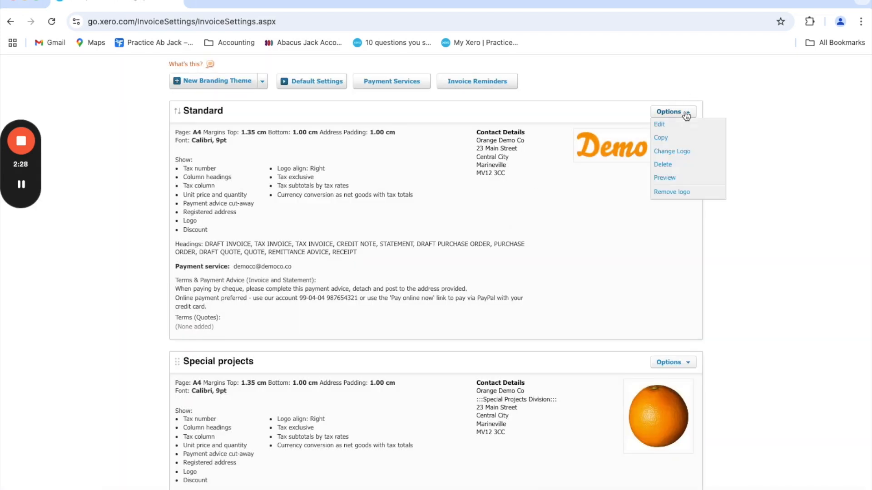
click(703, 182)
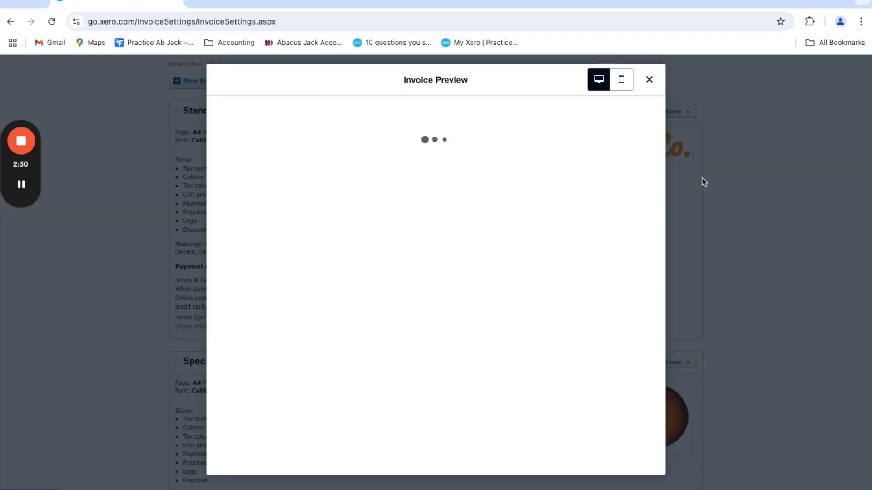
scroll(594, 247, down, 3)
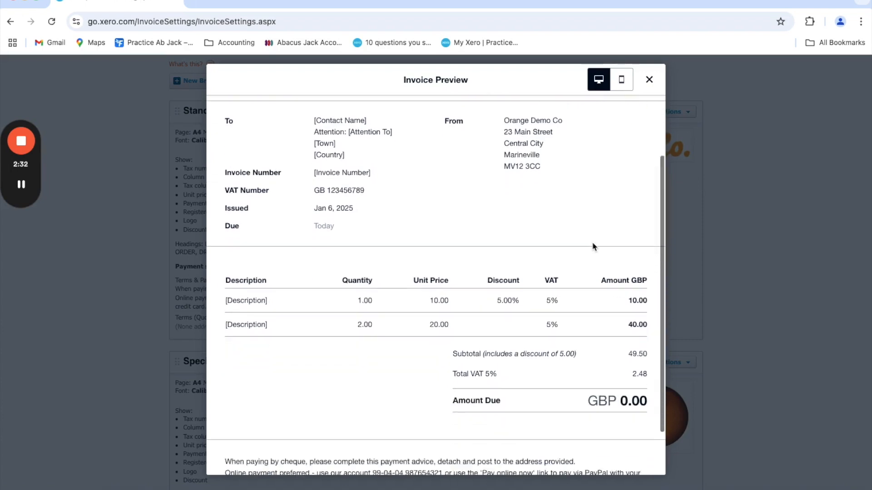
scroll(594, 247, up, 3)
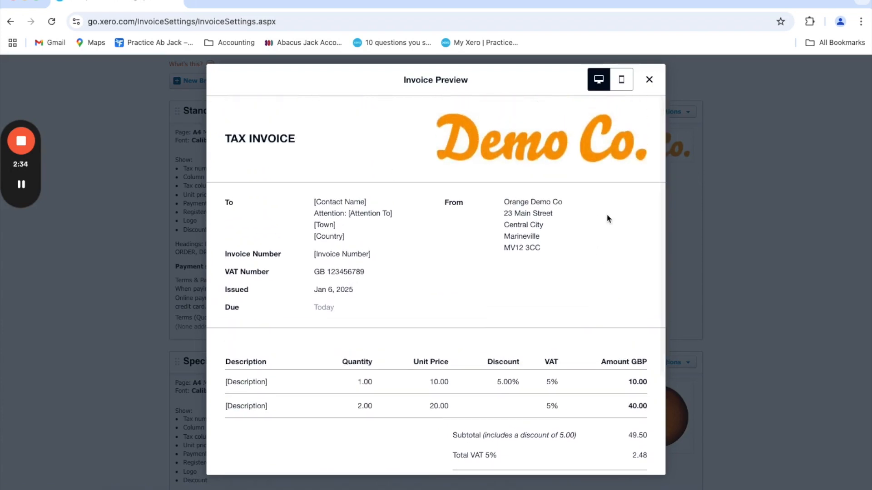
click(621, 79)
scroll(567, 253, down, 2)
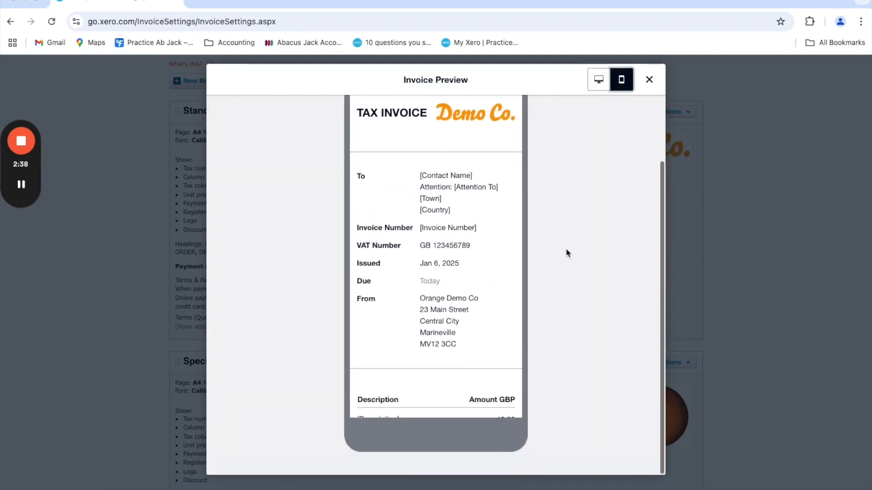
scroll(566, 253, up, 3)
click(649, 81)
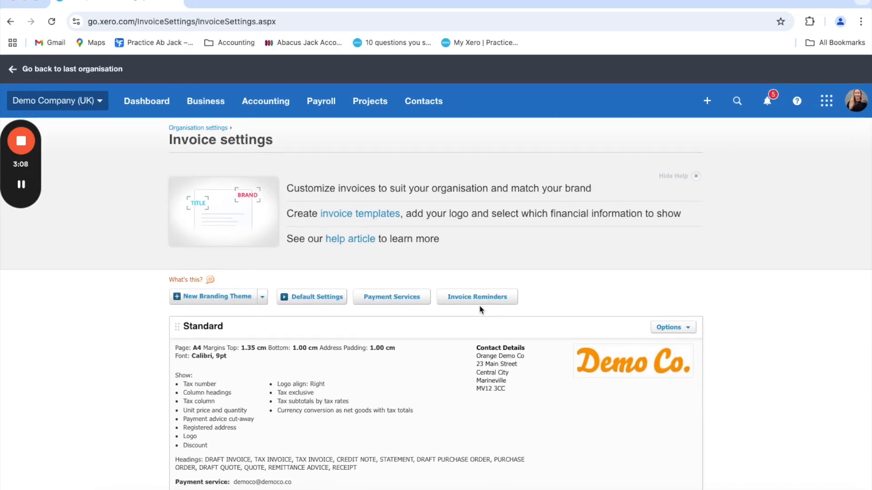
Step: Open the list of all sales invoices and look through its recent entries
scroll(480, 306, down, 1)
scroll(479, 306, up, 1)
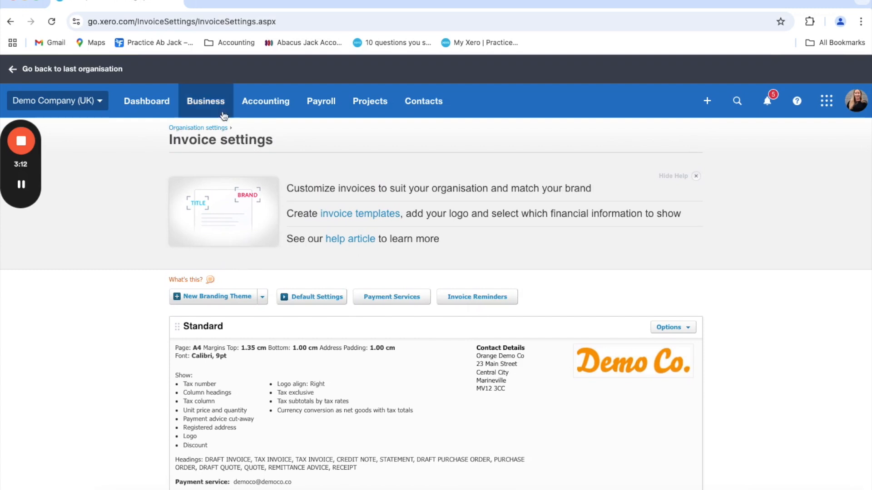
click(220, 113)
click(241, 221)
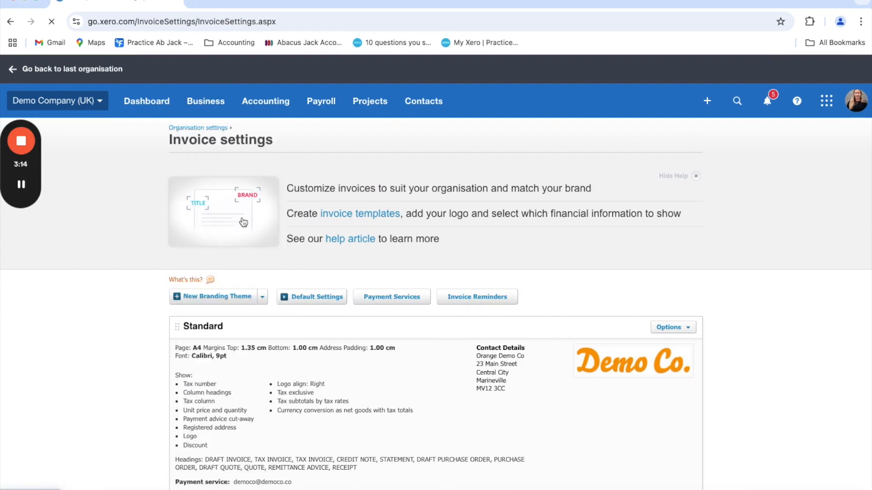
scroll(507, 336, down, 3)
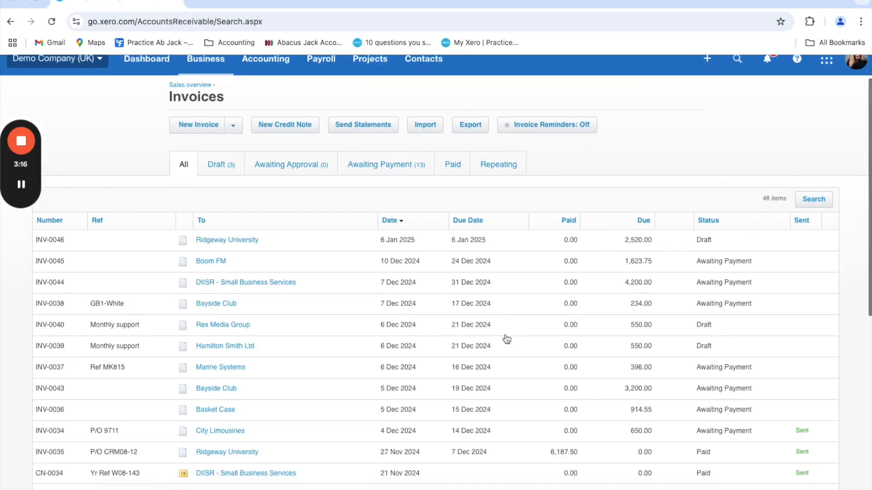
scroll(506, 339, down, 1)
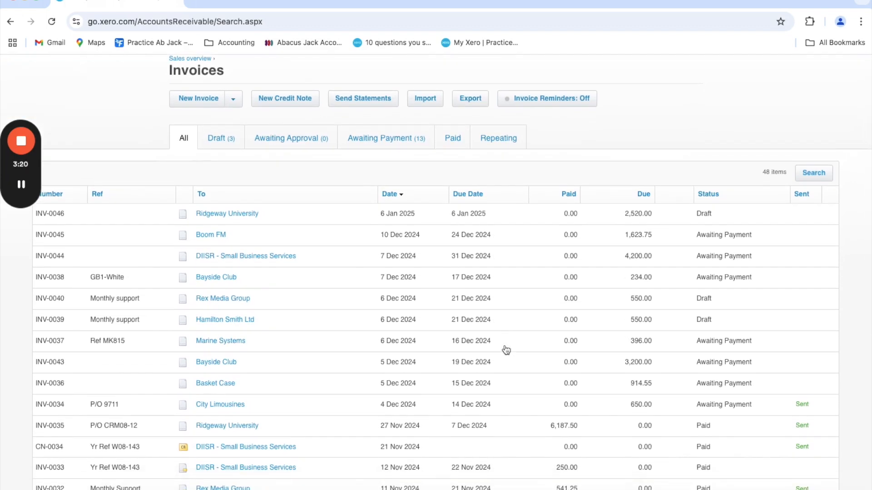
scroll(502, 400, down, 1)
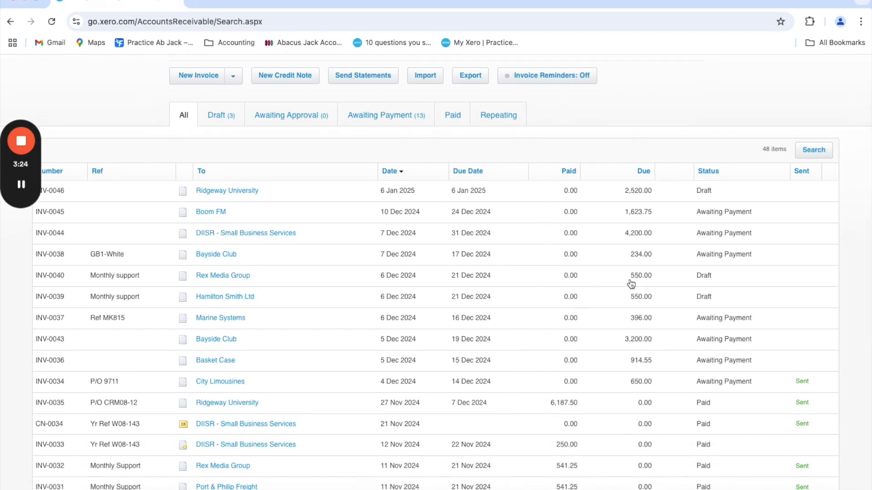
scroll(261, 288, down, 1)
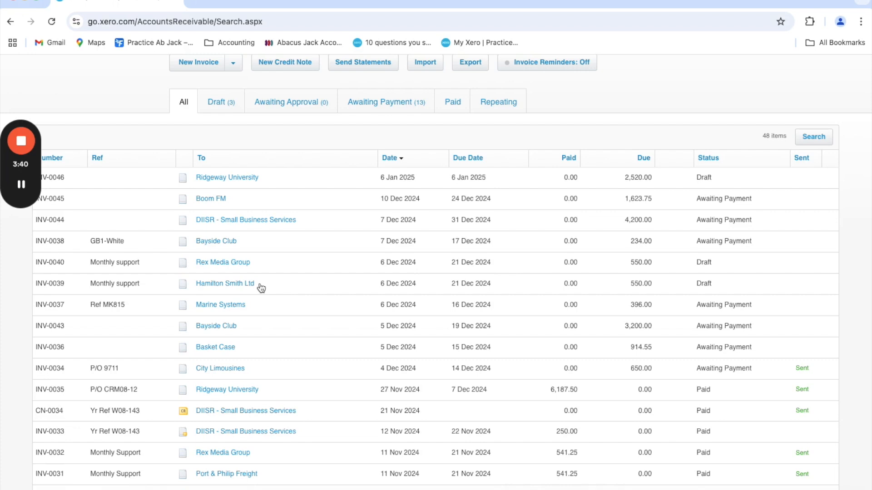
scroll(261, 289, up, 1)
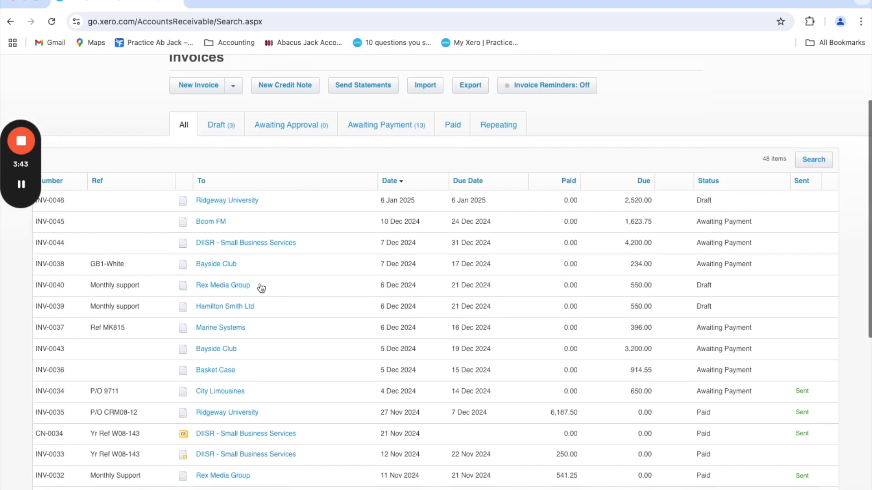
Step: Create a new one-off sales invoice addressed to the existing contact Ridgeway University
click(232, 88)
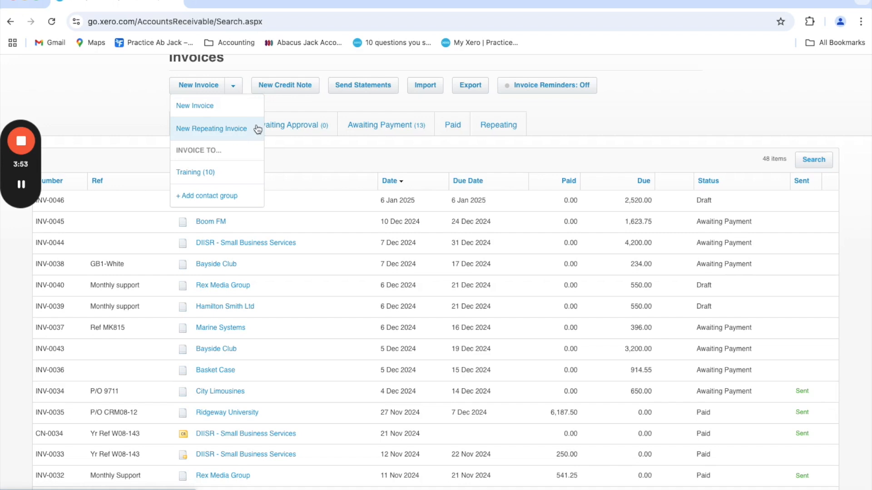
click(250, 112)
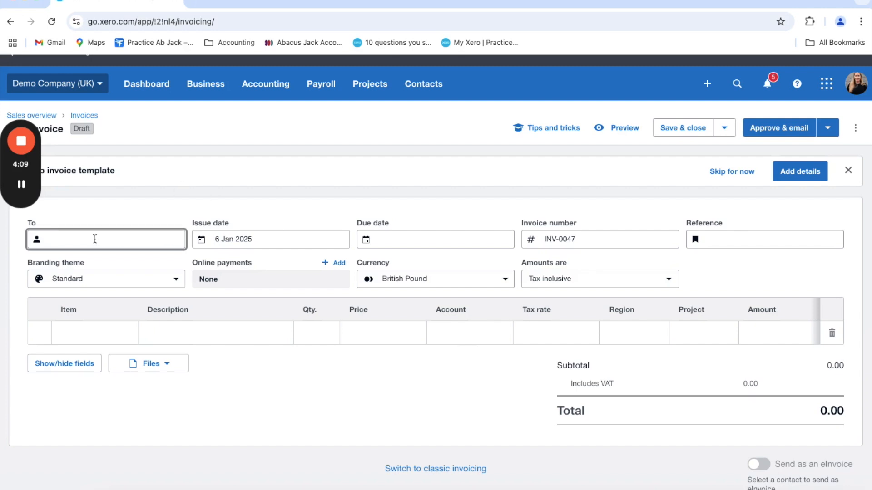
text(ri)
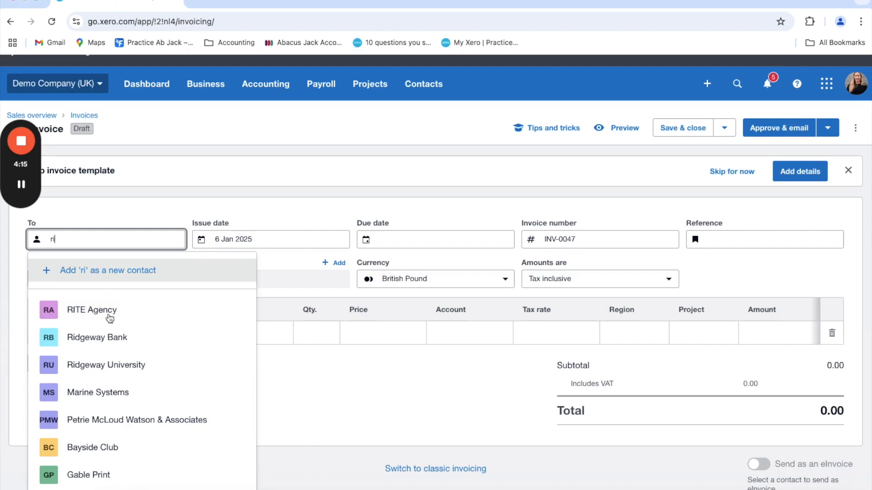
click(122, 365)
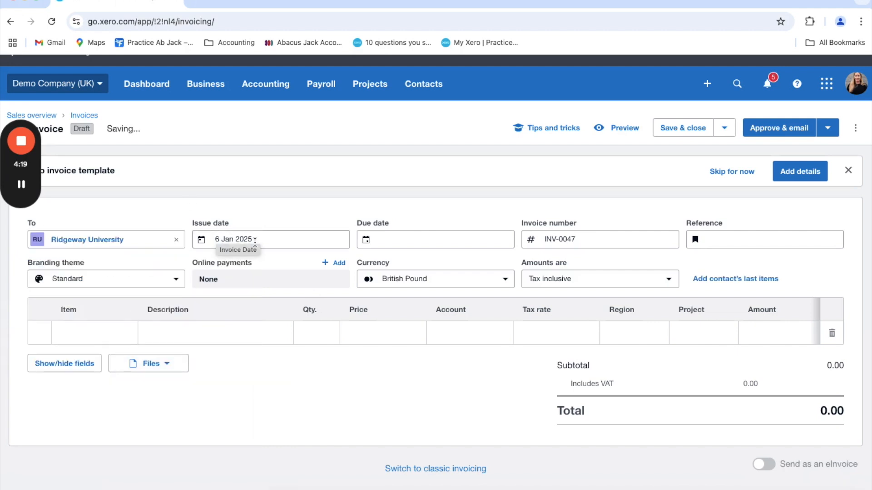
Step: Set the invoice's due date to 6 Jan 2025 and go to the reference field
click(395, 236)
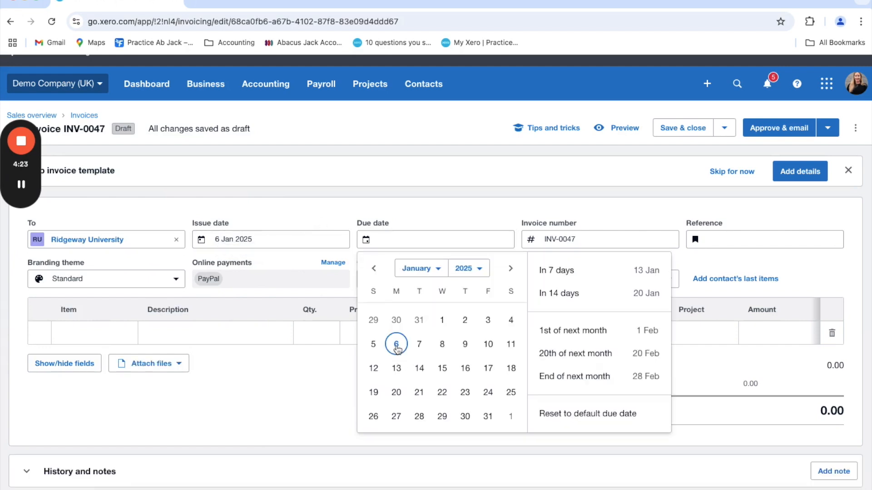
click(396, 346)
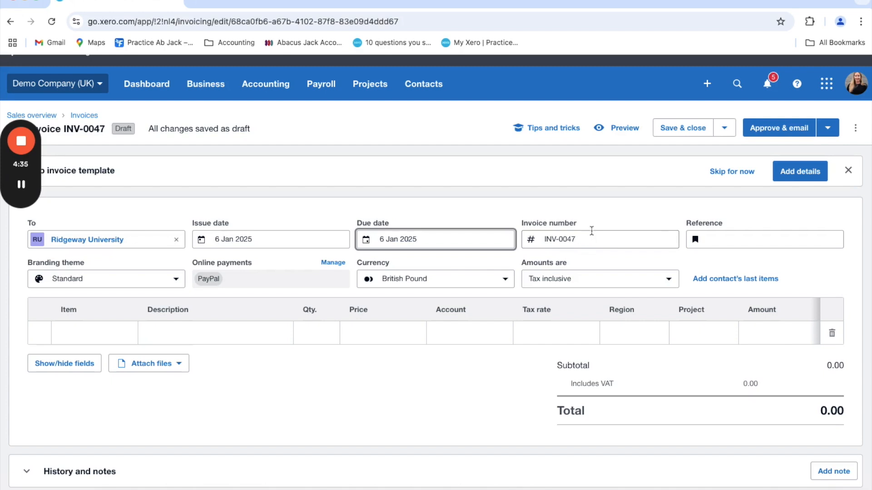
click(734, 238)
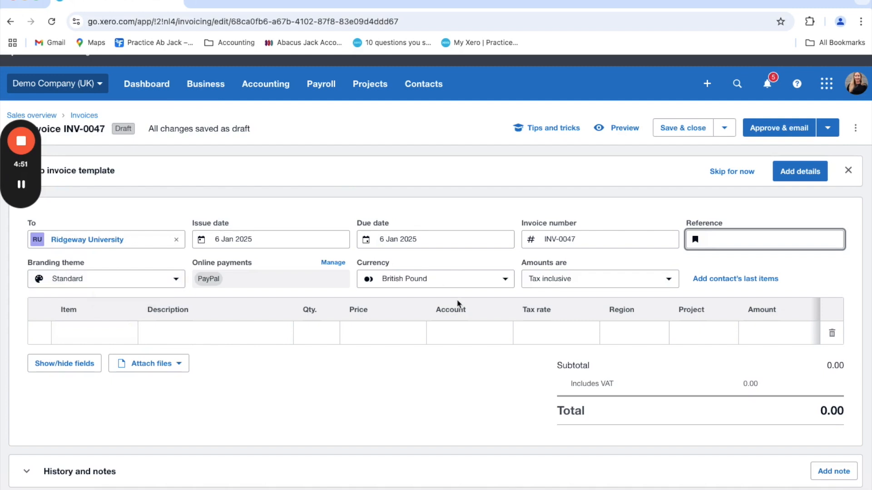
Step: Set the invoice's line amounts to Tax exclusive
scroll(511, 334, down, 1)
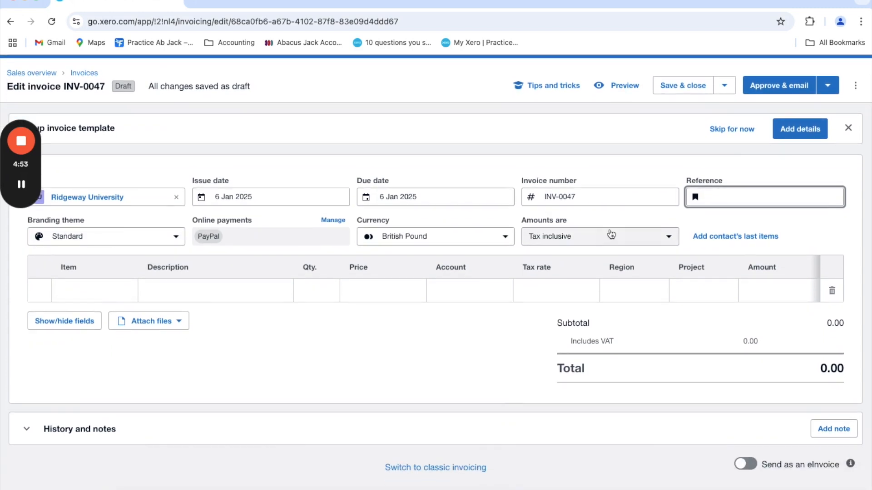
click(611, 234)
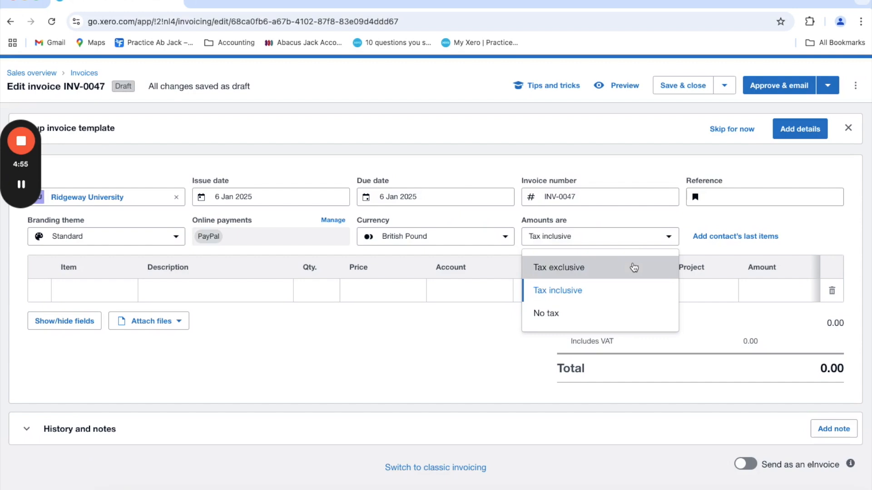
click(633, 266)
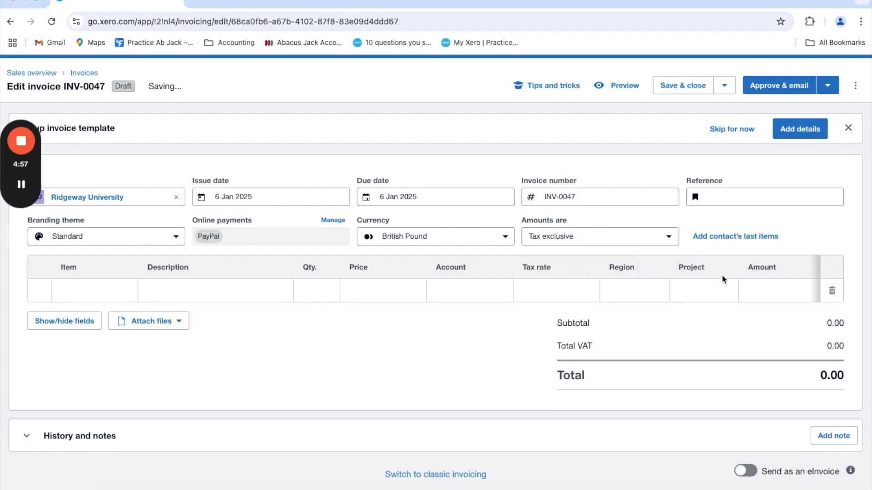
scroll(723, 278, down, 1)
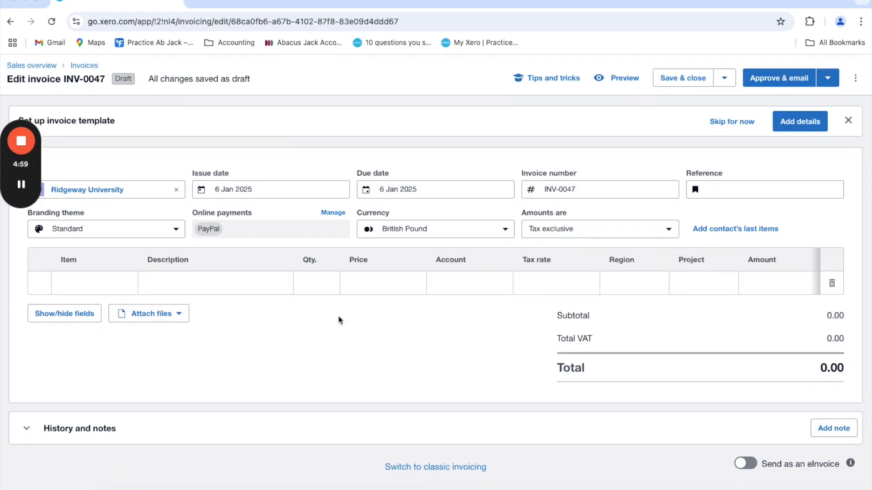
Step: Add the PMD item "Project management - daily rate" as the first invoice line with a quantity of 5
click(82, 286)
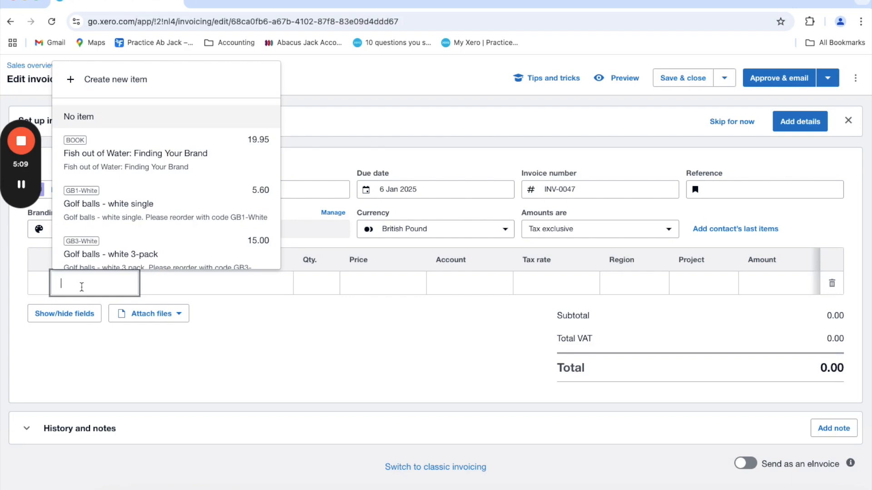
scroll(115, 150, down, 1)
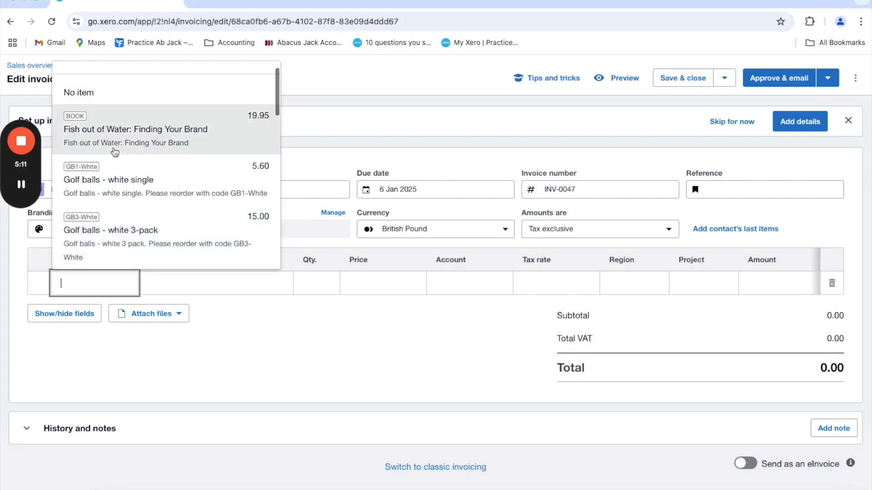
scroll(113, 182, up, 1)
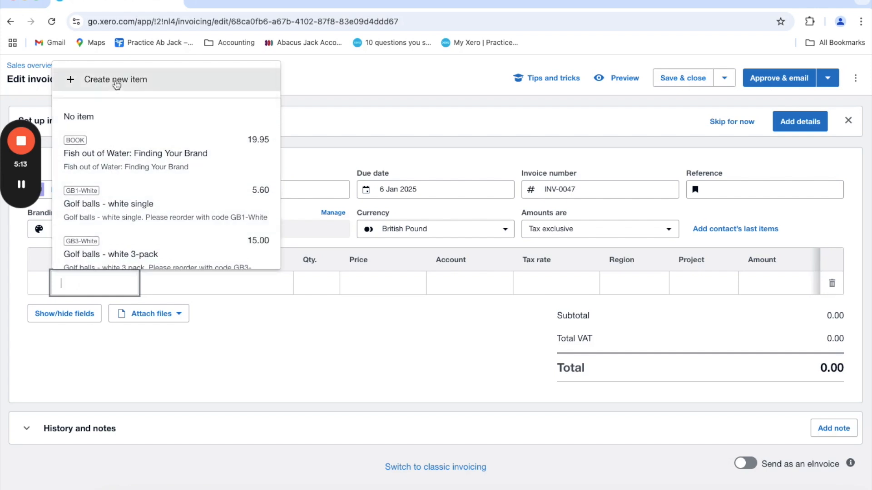
scroll(157, 209, down, 1)
scroll(158, 216, down, 5)
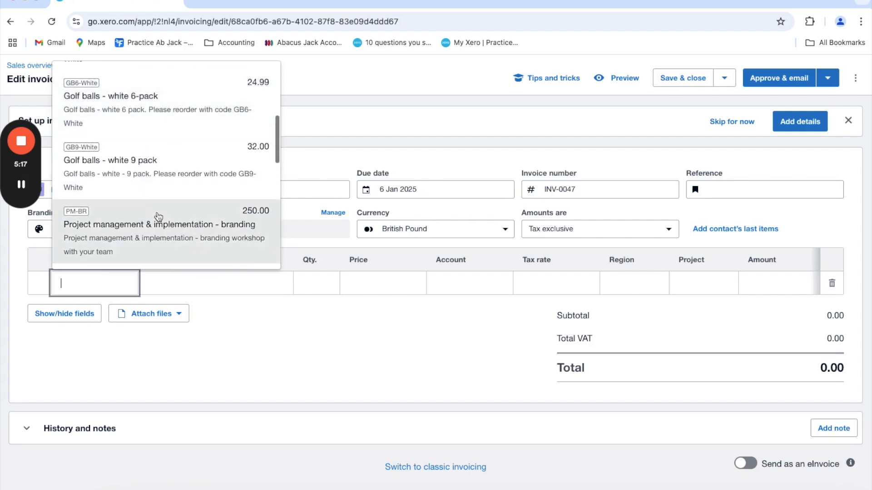
click(158, 216)
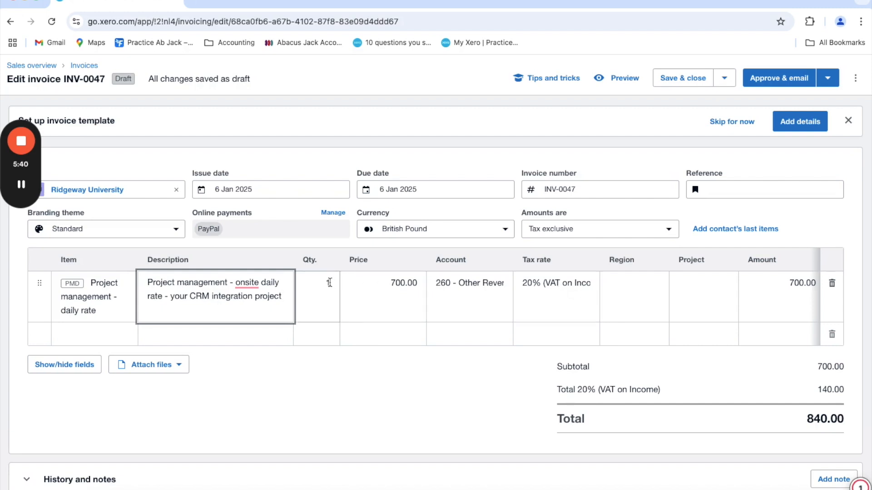
click(329, 284)
text(5)
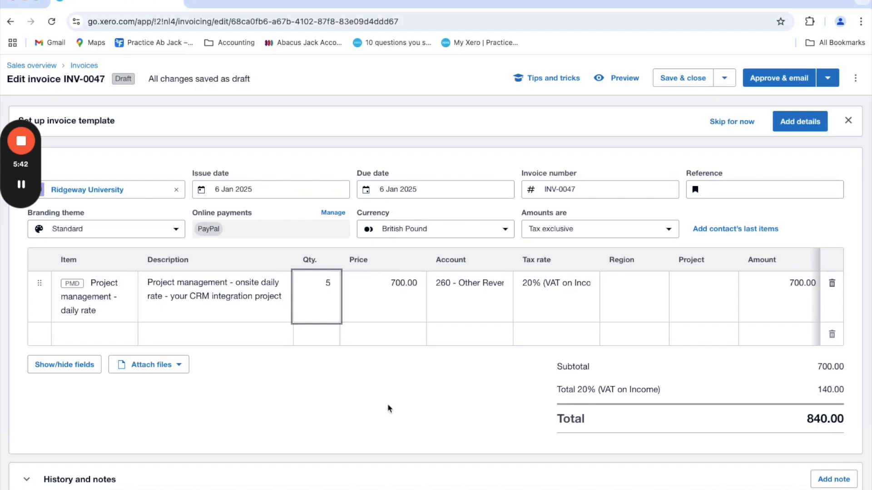
click(389, 416)
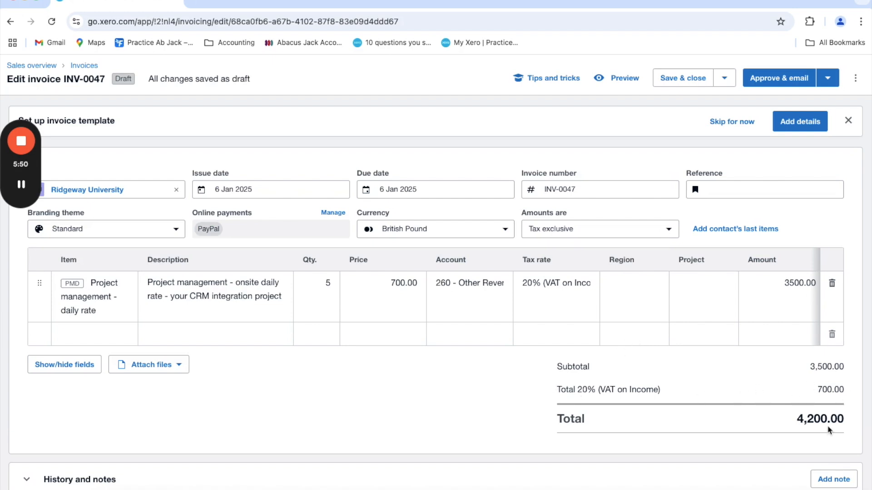
Step: Review the invoice's available approval options and its additional actions
scroll(827, 429, down, 1)
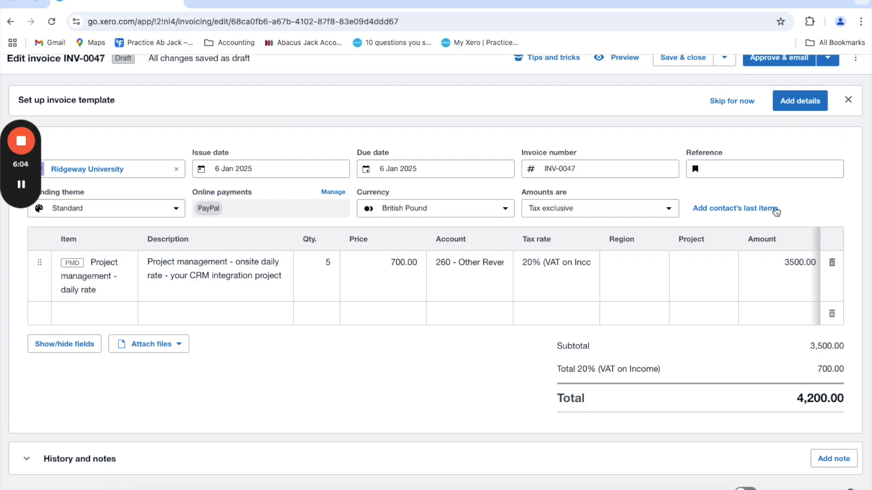
scroll(771, 211, up, 1)
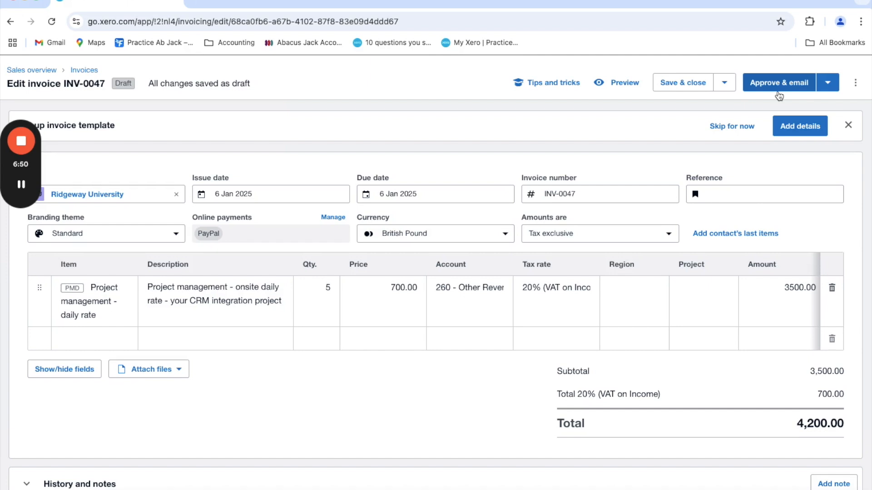
click(829, 85)
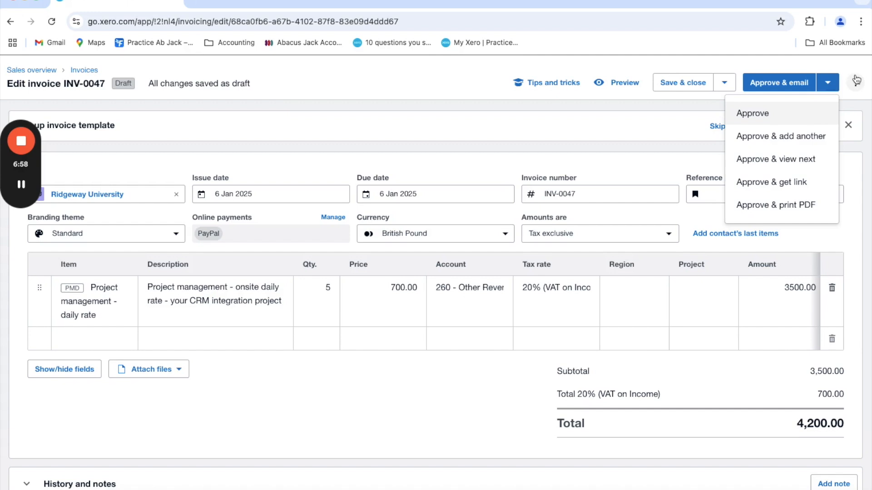
click(857, 104)
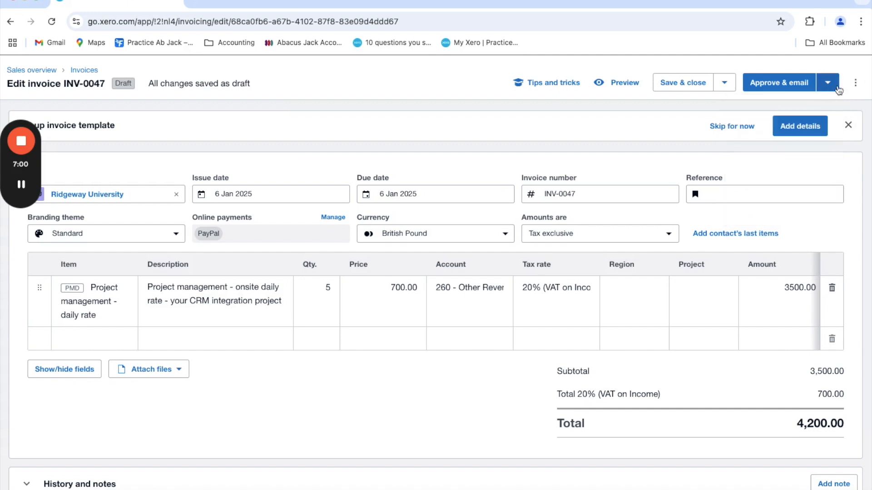
click(854, 87)
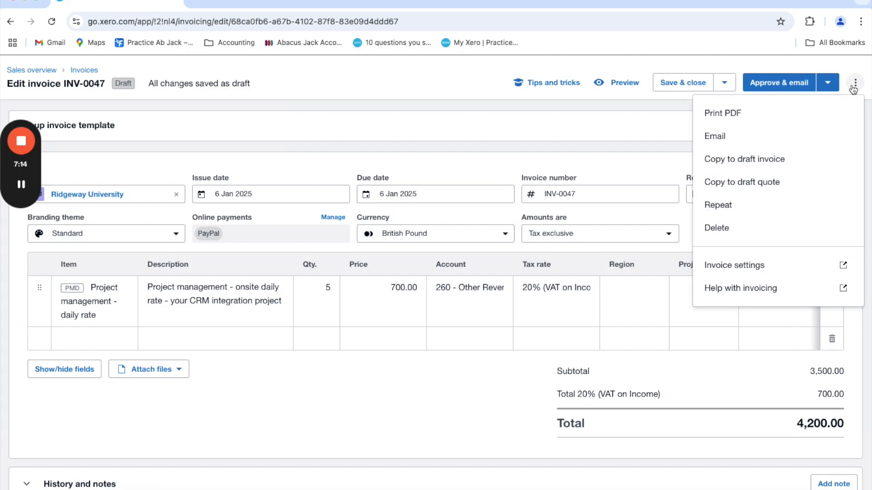
click(475, 156)
Step: Approve the Ridgeway University invoice without emailing it
scroll(478, 136, up, 2)
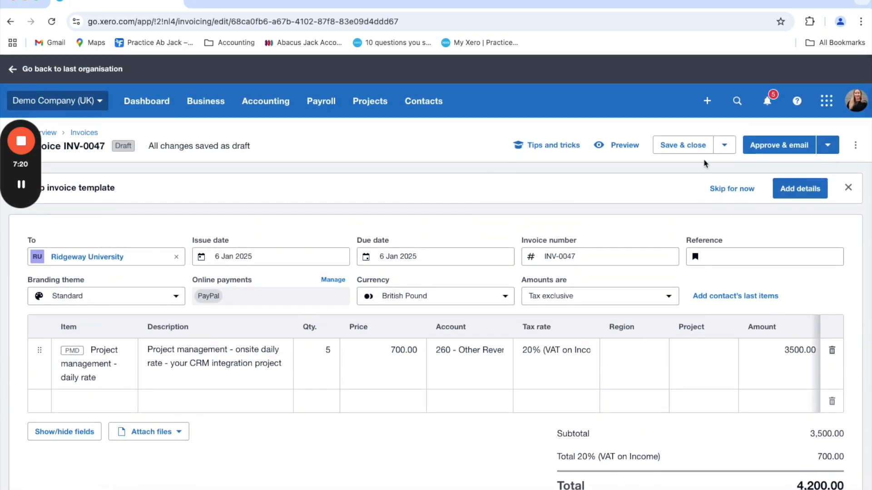
click(827, 145)
click(793, 174)
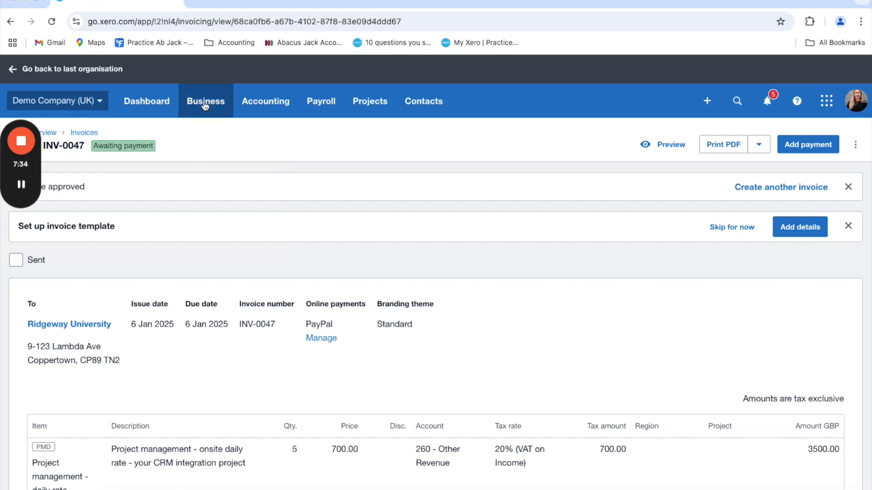
Step: Go to the dashboard and open the Business Bank Account's items for reconciliation
click(158, 101)
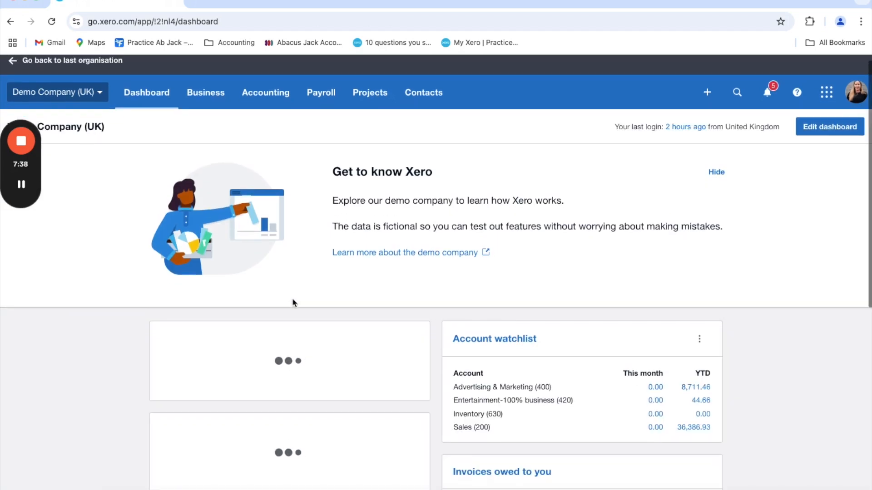
scroll(293, 302, down, 1)
scroll(292, 303, down, 3)
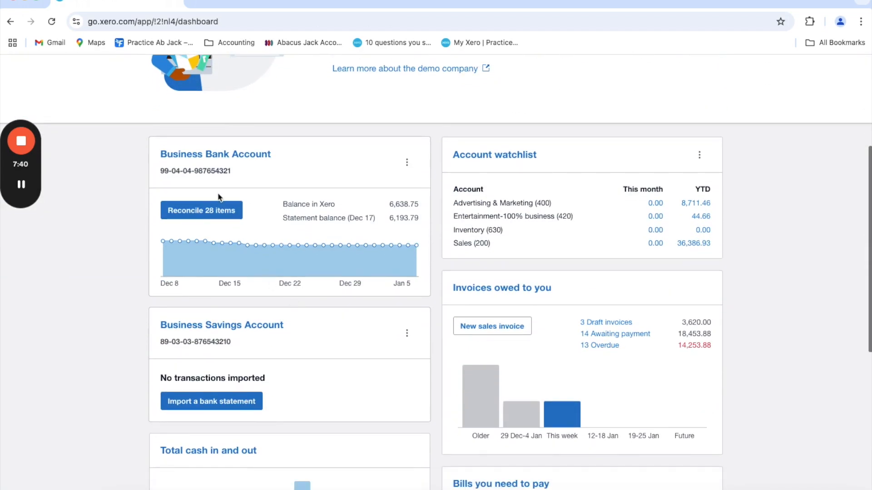
click(204, 208)
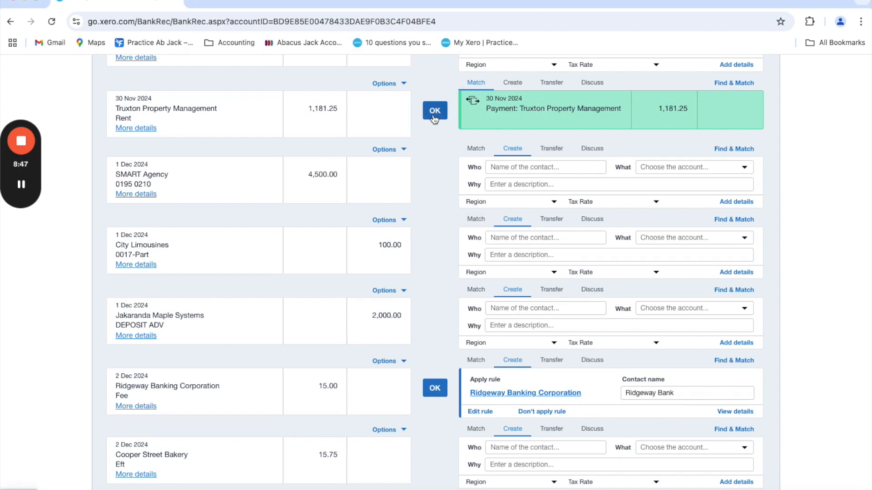
Step: Reconcile the 1 Dec 2024 City Limousines receipt against invoice INV-0017, splitting off a part payment of 100.00
scroll(659, 292, down, 1)
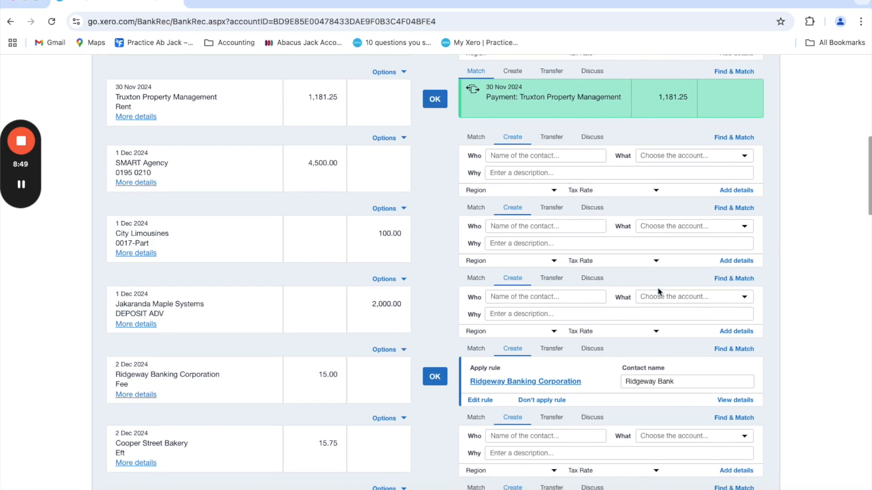
scroll(405, 267, down, 1)
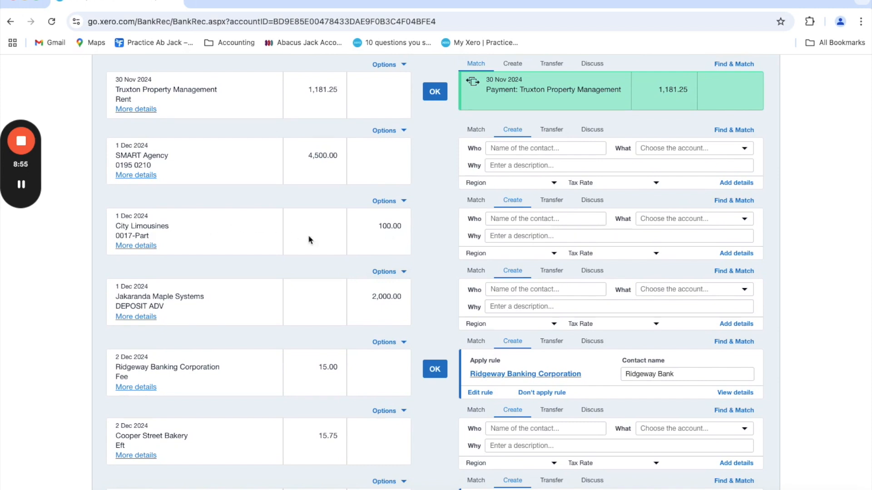
click(469, 205)
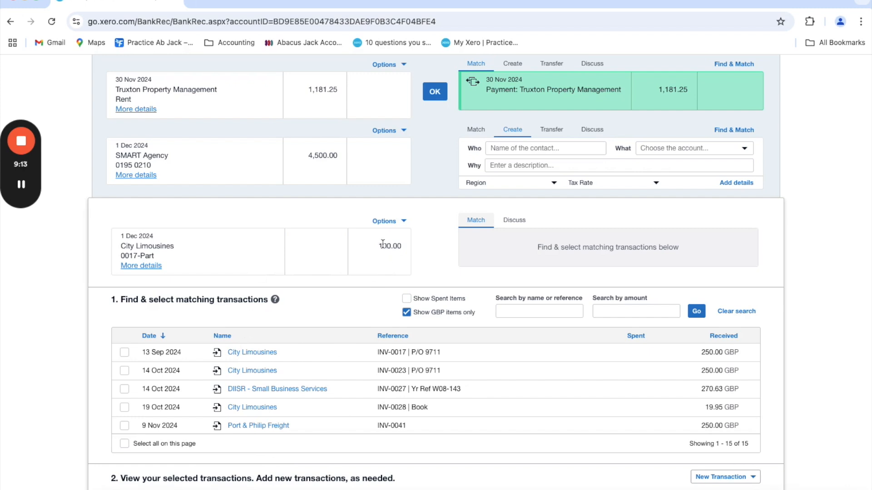
click(124, 353)
click(547, 352)
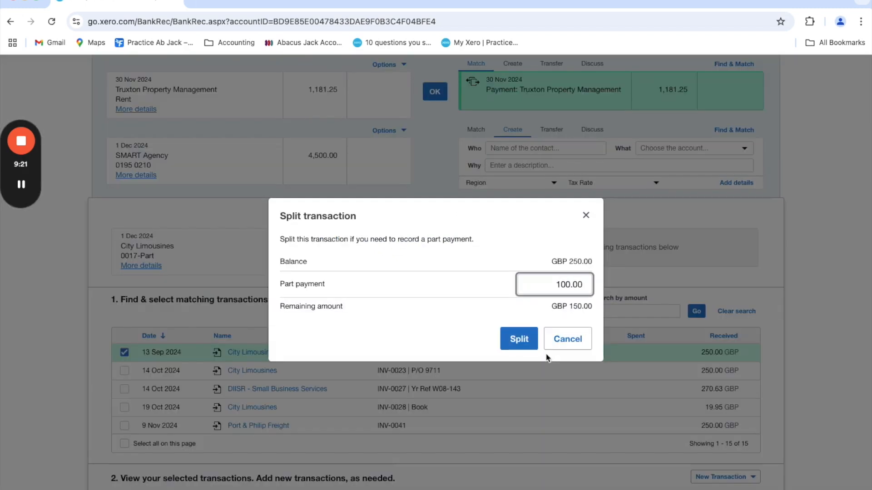
click(511, 343)
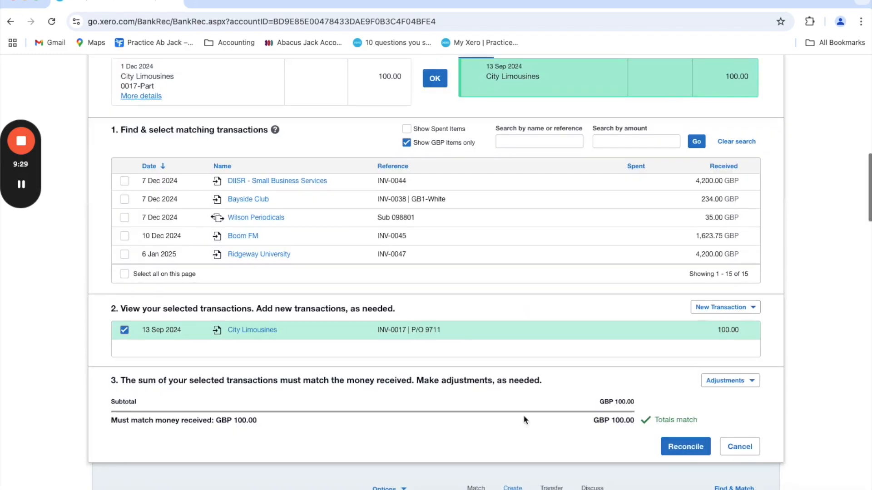
click(695, 447)
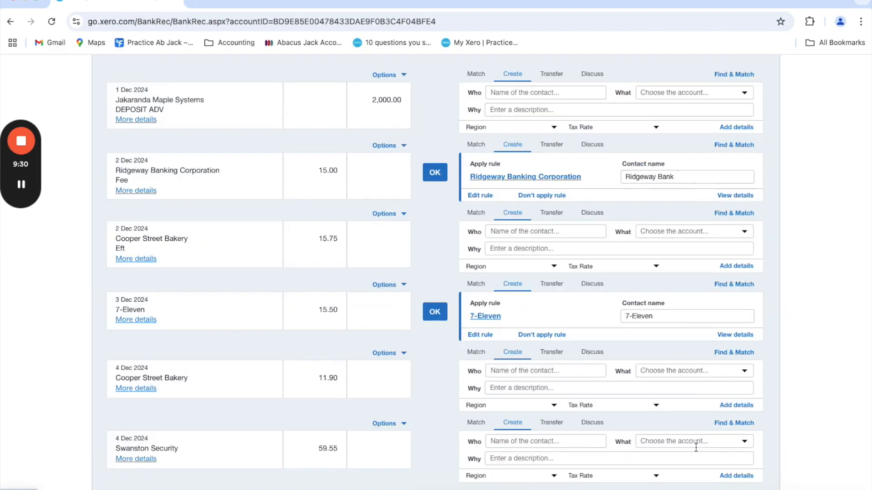
Step: Open the sales invoices list and start a new repeating invoice
scroll(695, 448, down, 2)
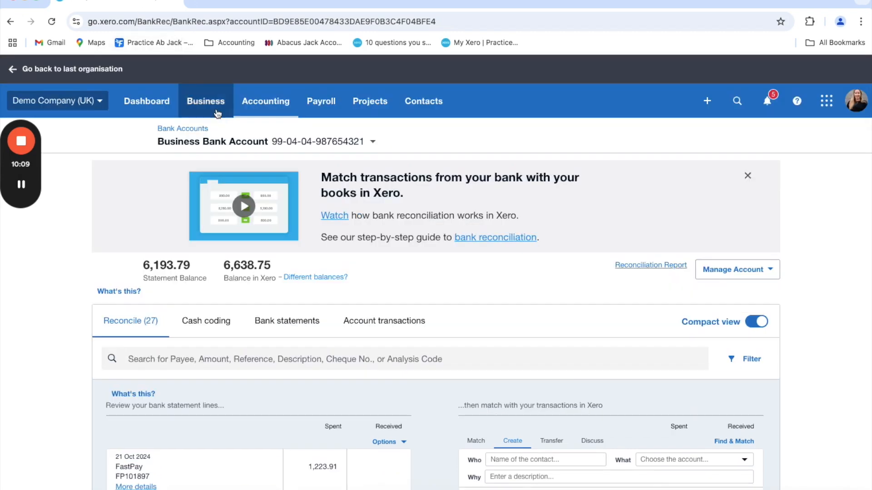
click(217, 114)
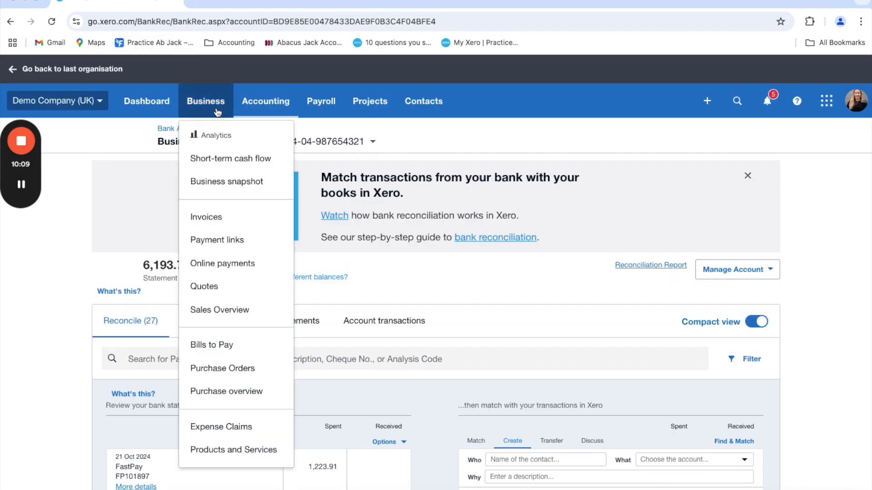
click(224, 220)
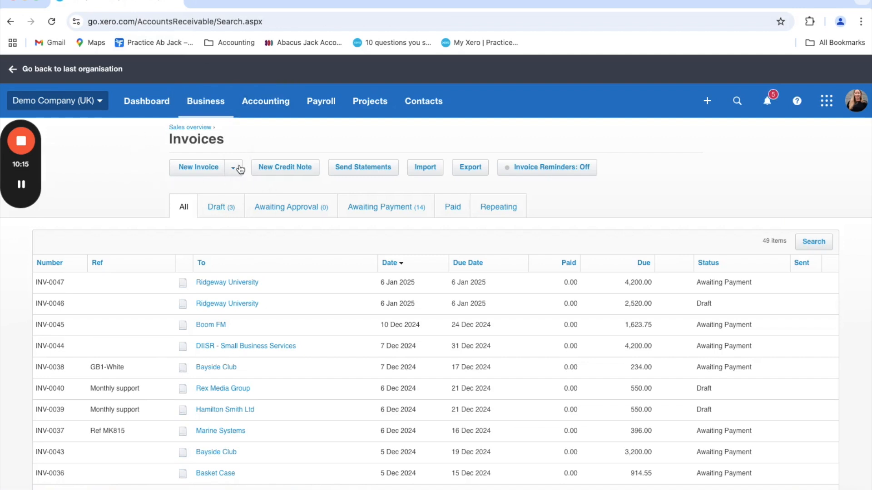
click(231, 170)
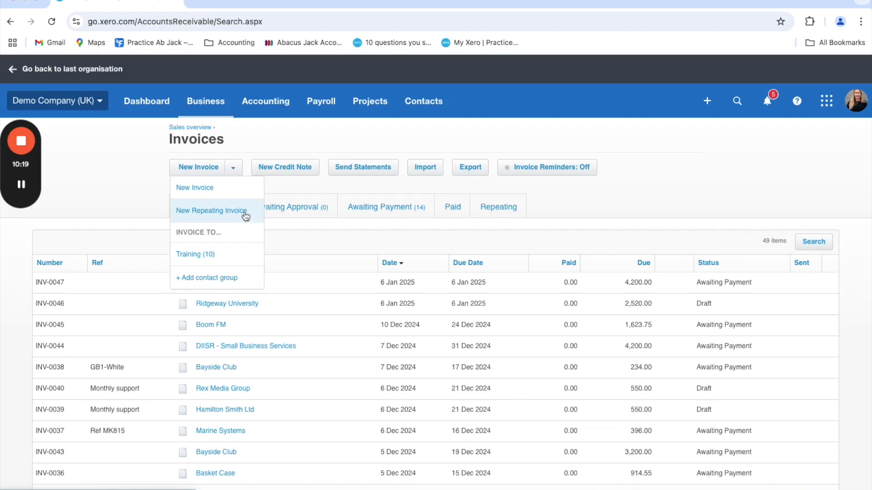
click(247, 214)
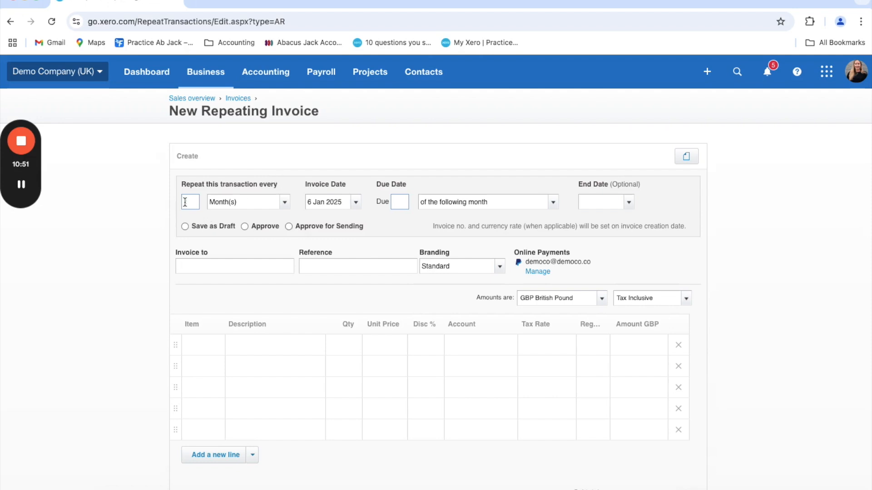
Step: Schedule the repeating invoice for every 1 month from 1 Feb 2025, with invoices set to Approve for Sending
click(284, 203)
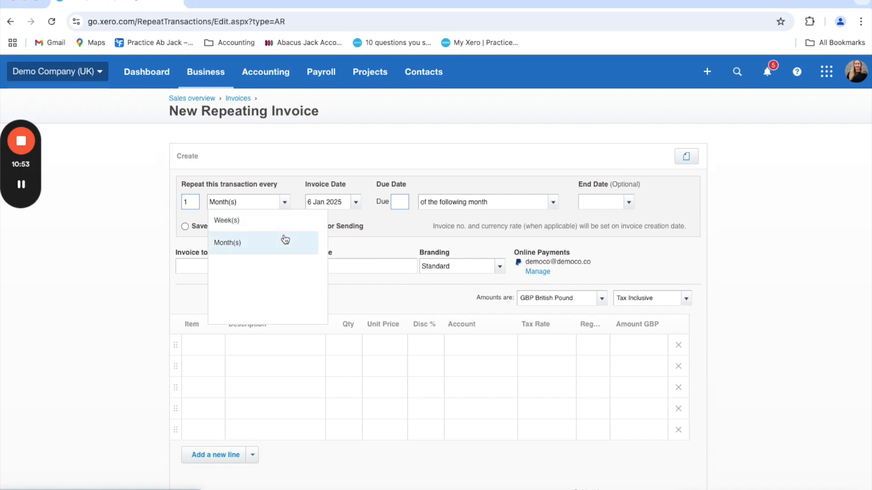
click(325, 161)
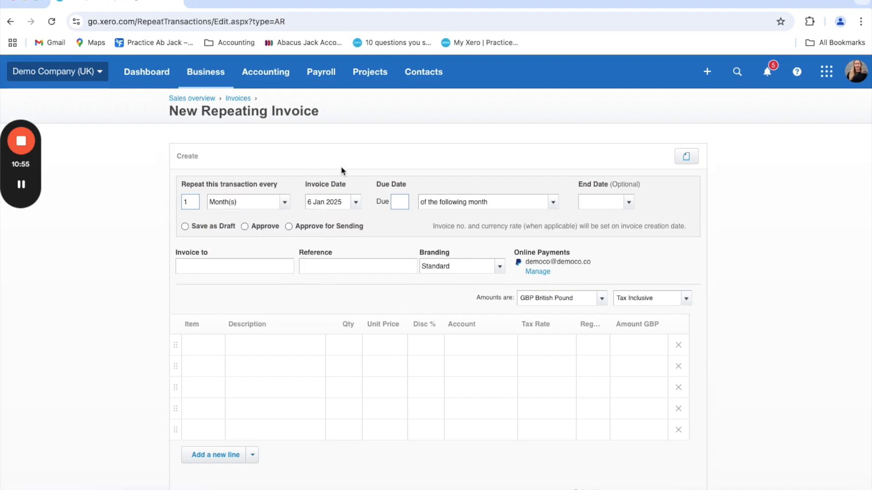
click(354, 203)
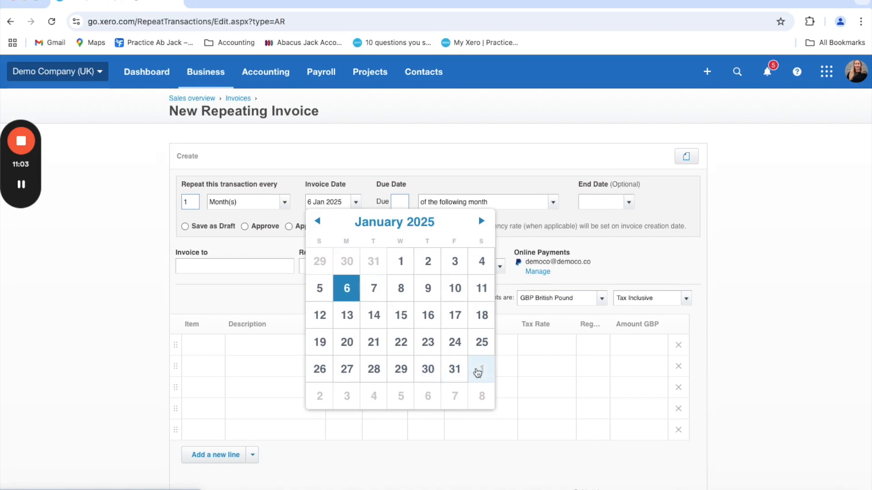
click(480, 369)
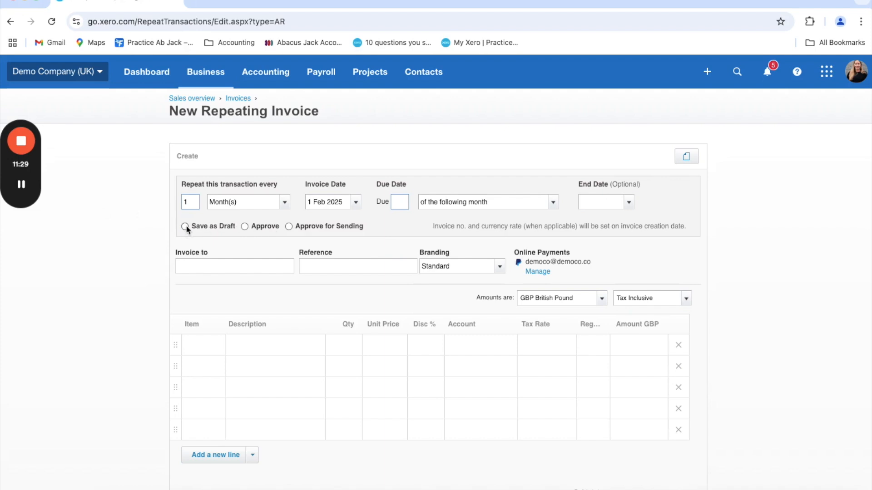
click(289, 227)
Step: Address the repeating invoice to Ridgeway University, leaving the reference blank
scroll(234, 247, down, 1)
click(233, 249)
text(risd)
key(BackSpace)
key(BackSpace)
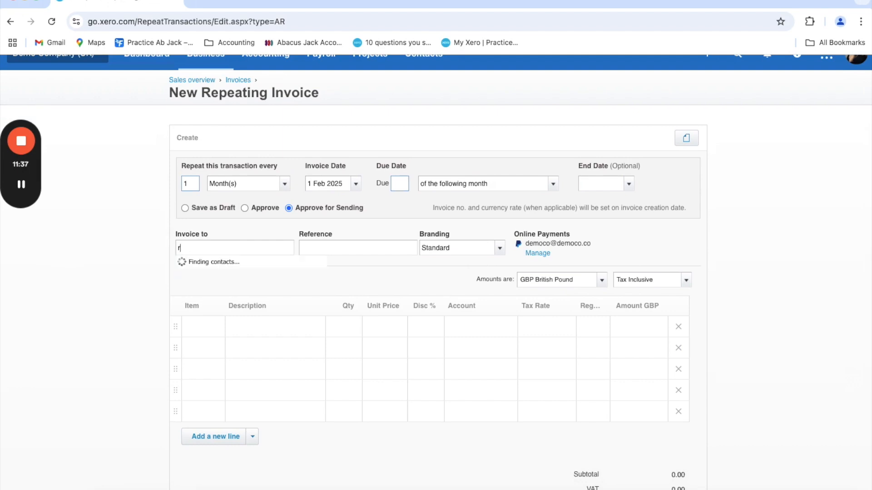
text(d)
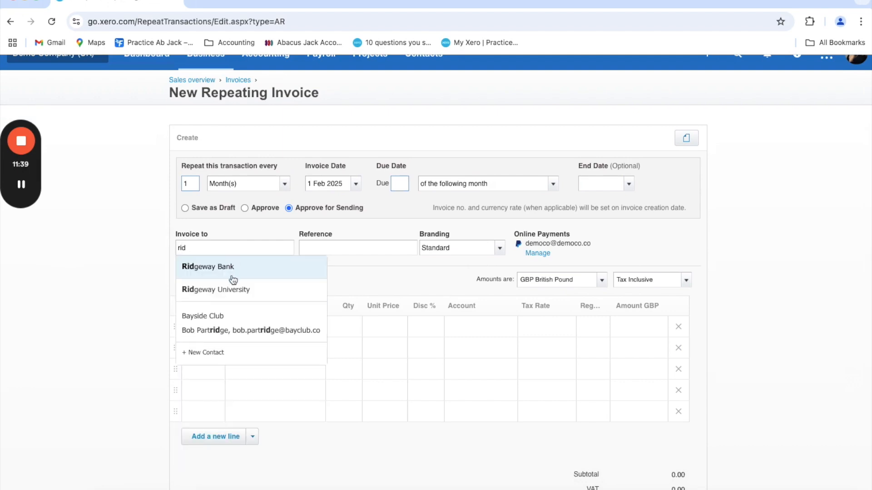
click(233, 291)
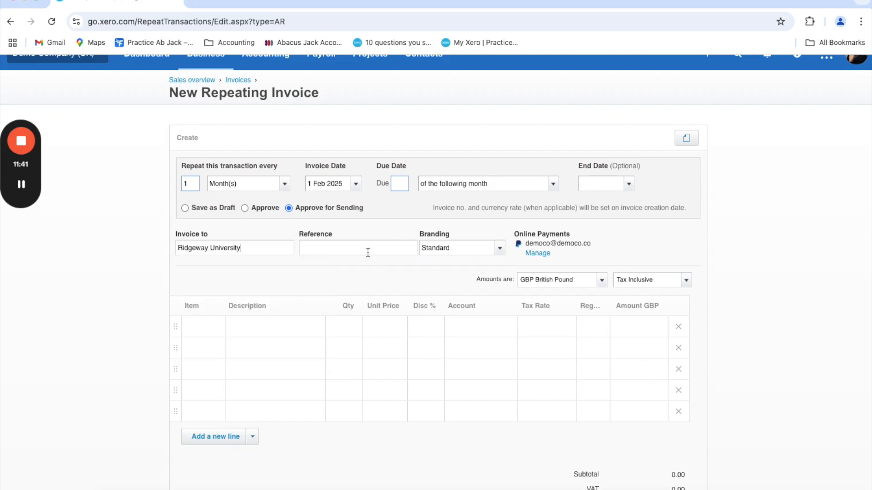
click(345, 249)
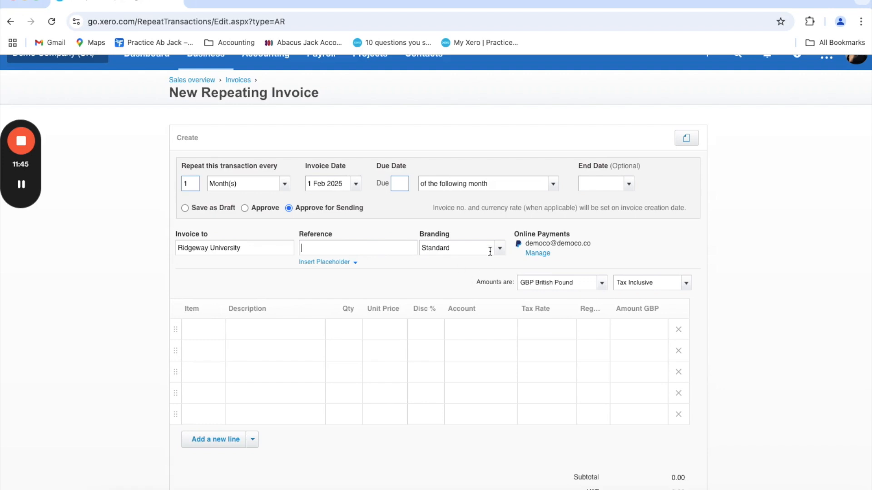
Step: Add the PMD: Project management - daily rate item as the first invoice line and check the invoice totals
click(204, 330)
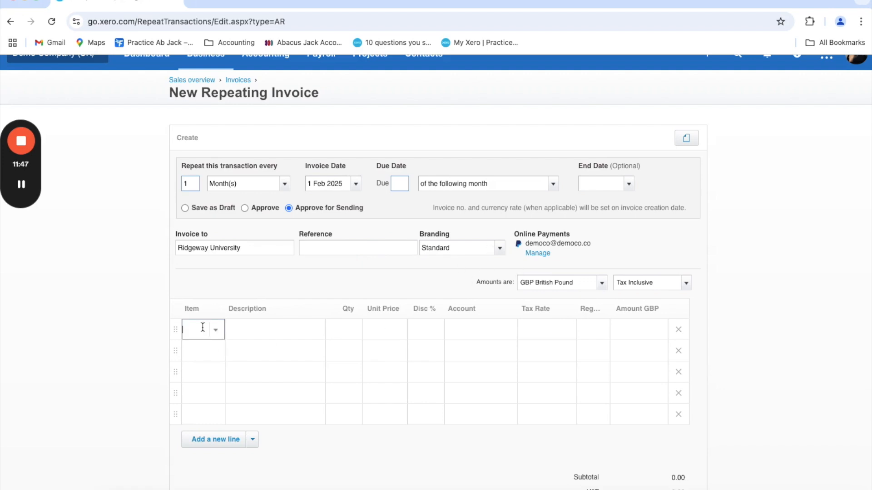
click(217, 331)
scroll(243, 303, down, 3)
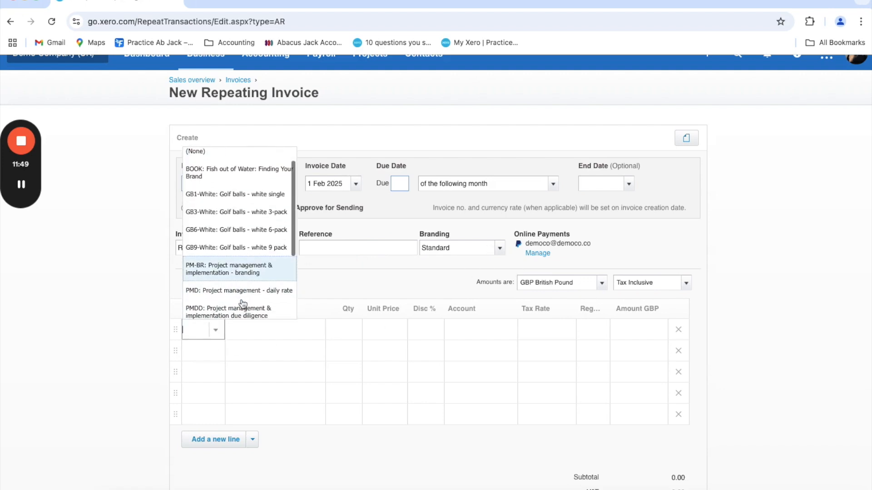
click(243, 257)
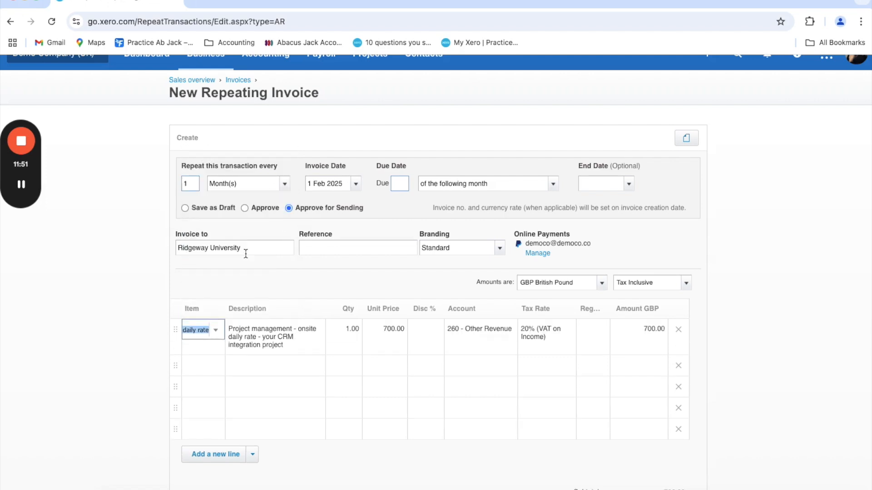
scroll(400, 330, down, 3)
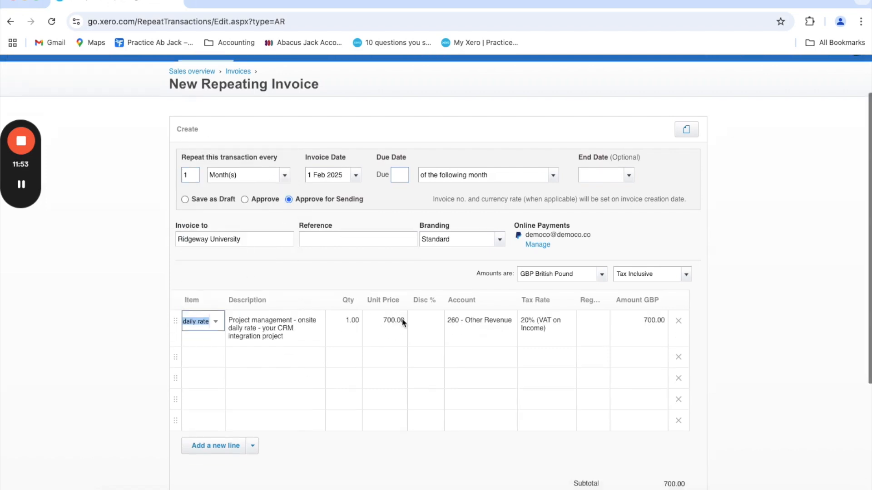
scroll(402, 318, down, 2)
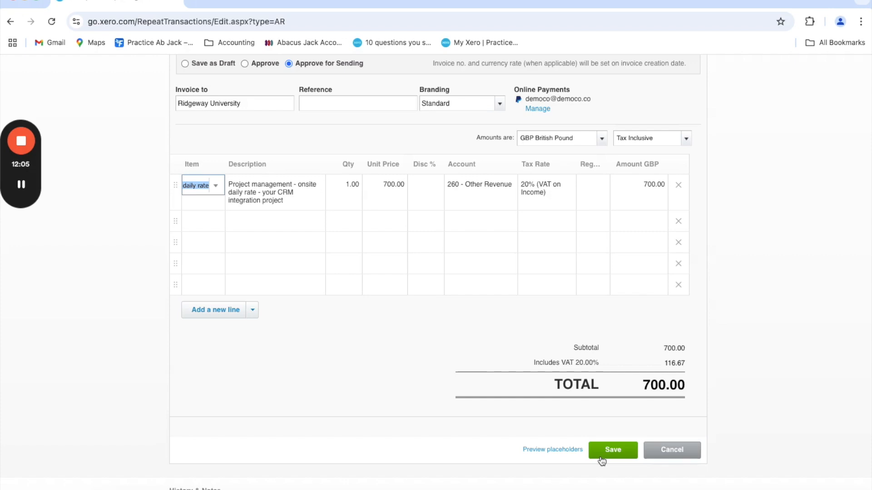
scroll(601, 461, up, 4)
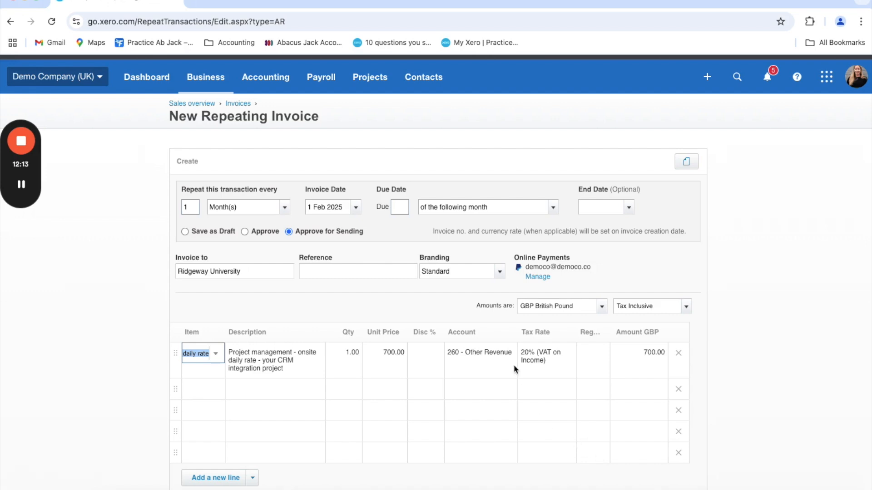
Step: Go to the organisation's payment services settings, review the payment methods and view the services that can be added
click(101, 77)
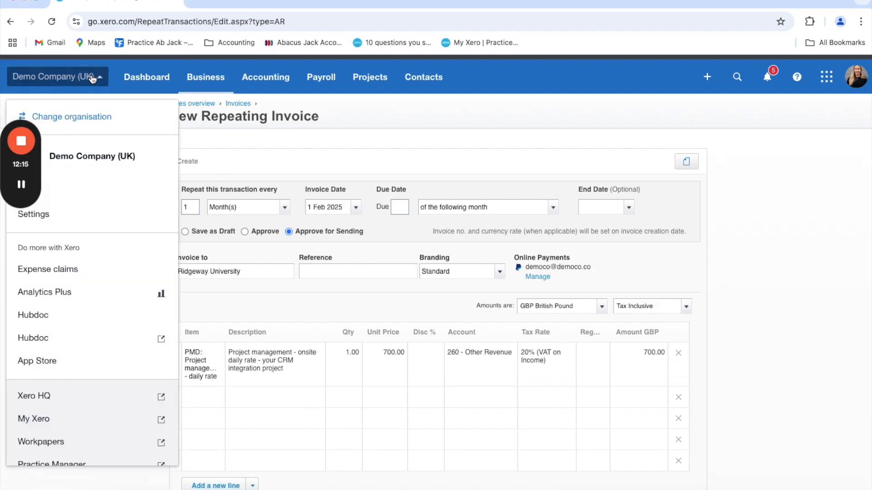
click(86, 217)
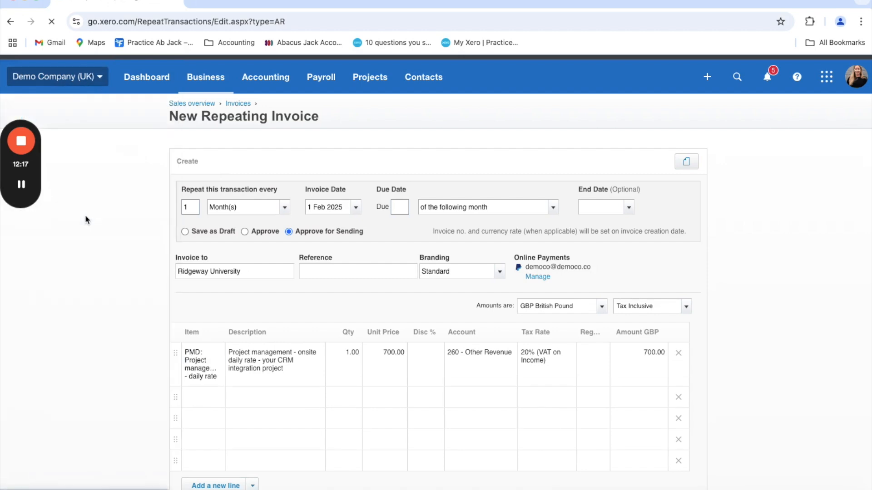
click(538, 258)
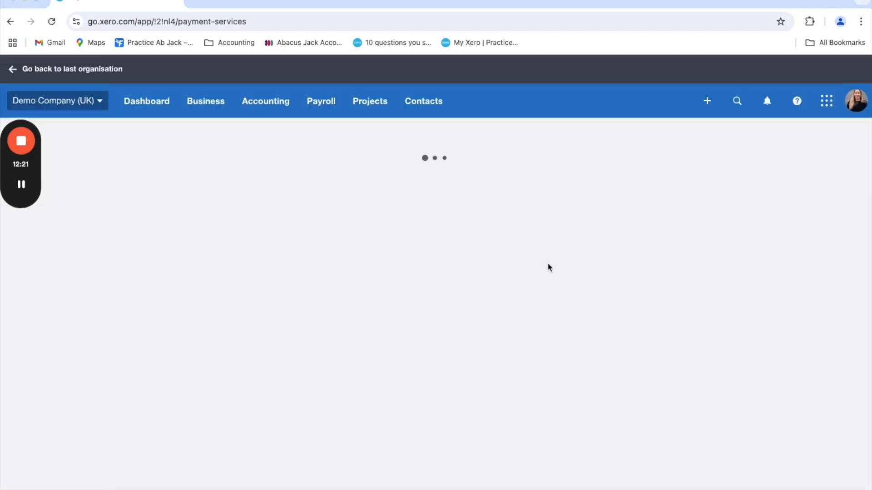
scroll(548, 263, down, 2)
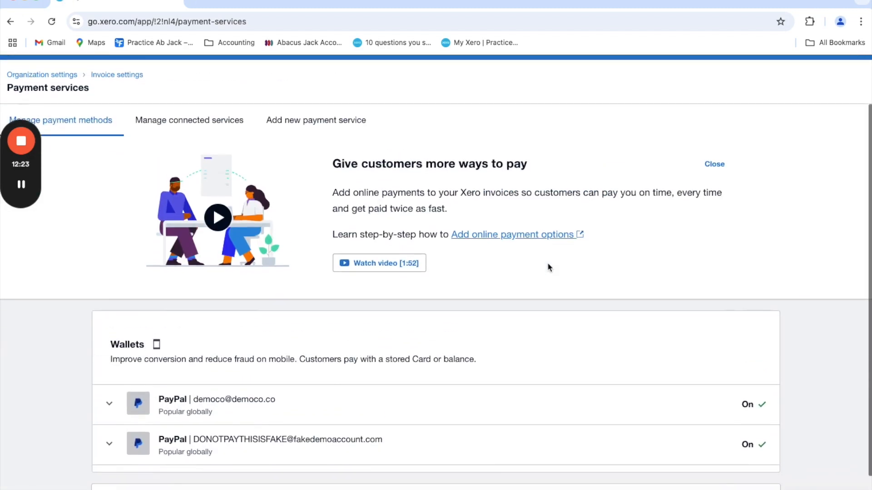
scroll(548, 268, up, 3)
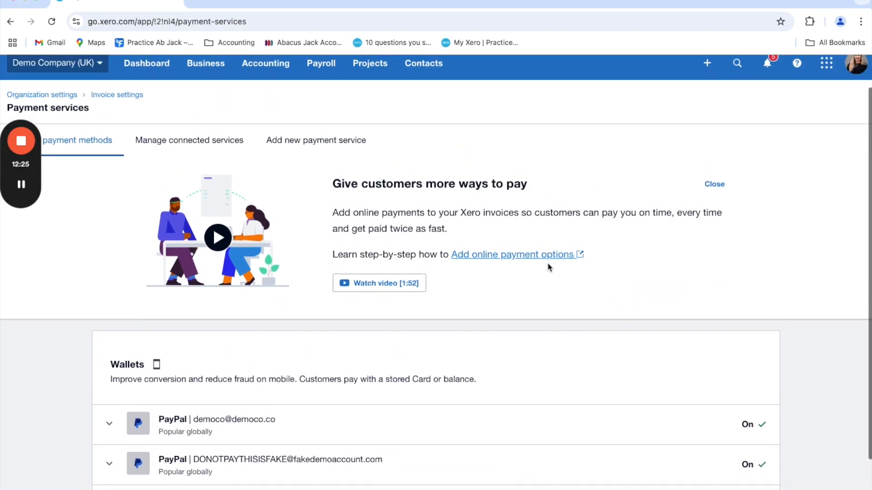
scroll(548, 268, down, 1)
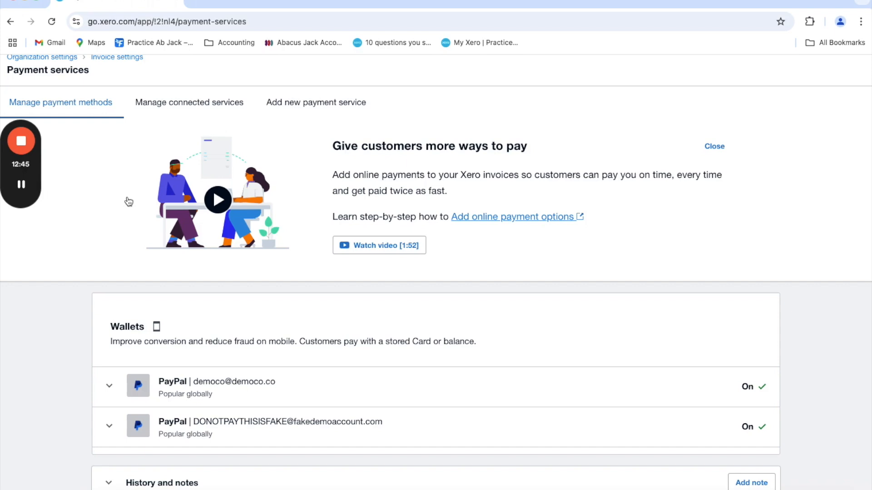
click(285, 108)
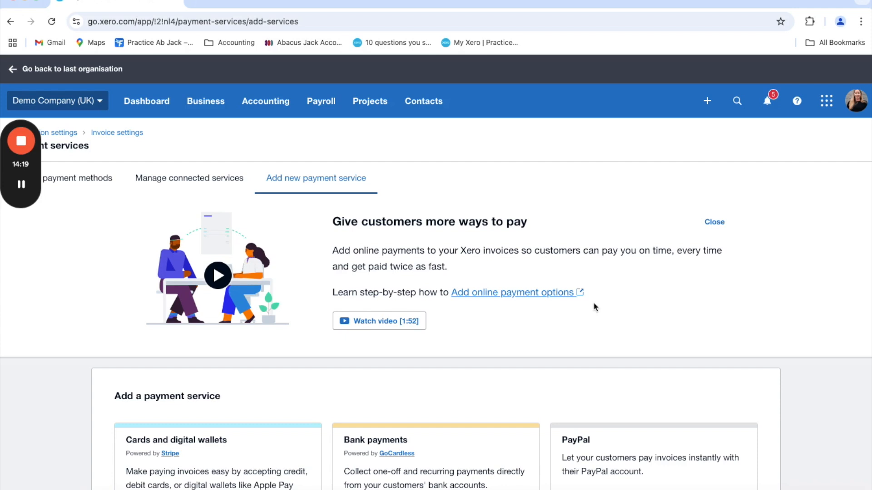
Step: Open the Aged Receivables Summary report and review the outstanding amounts by contact and ageing period
click(265, 101)
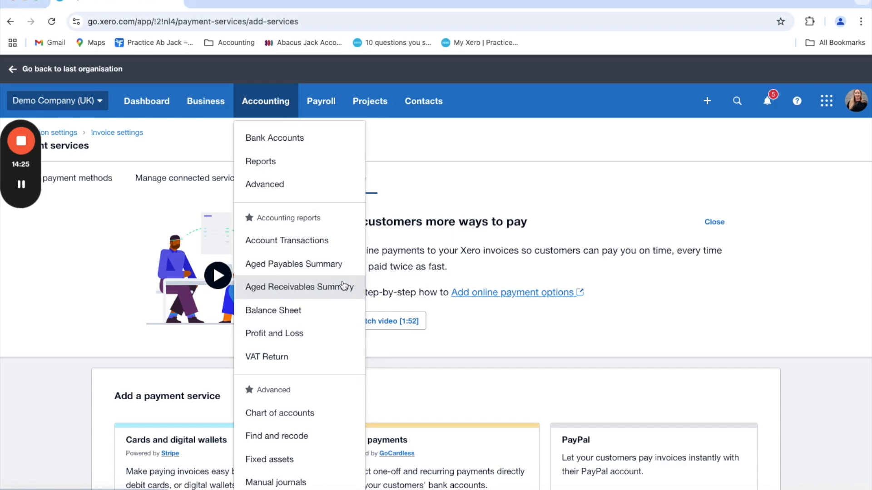
click(313, 294)
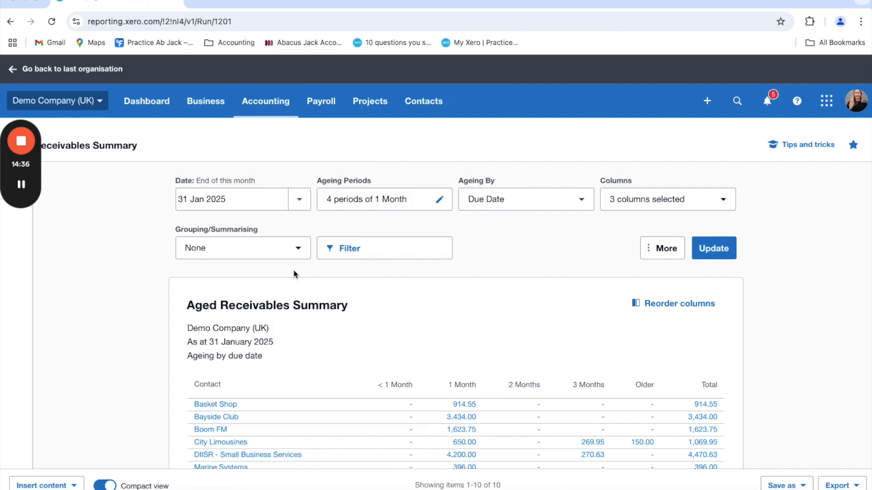
scroll(294, 275, down, 2)
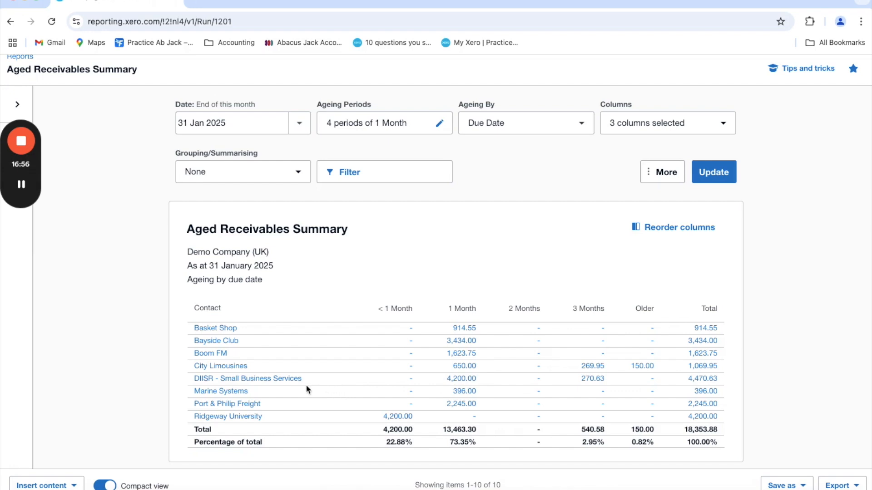
Step: Examine the invoices behind the DIISR - Small Business Services balance and look at the report's export formats
click(266, 379)
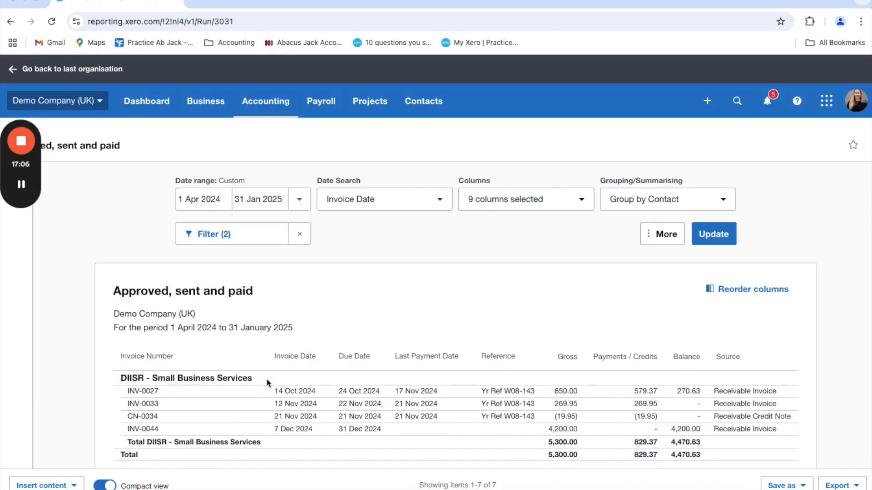
scroll(345, 372, down, 1)
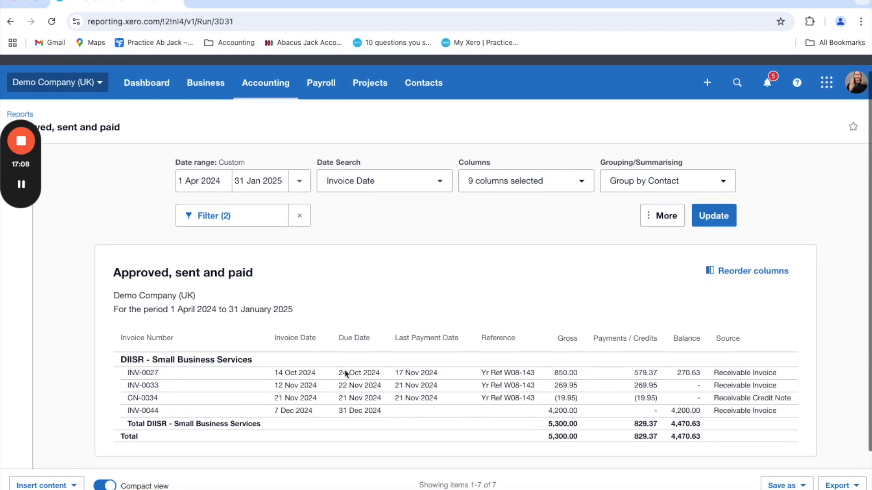
scroll(346, 372, down, 1)
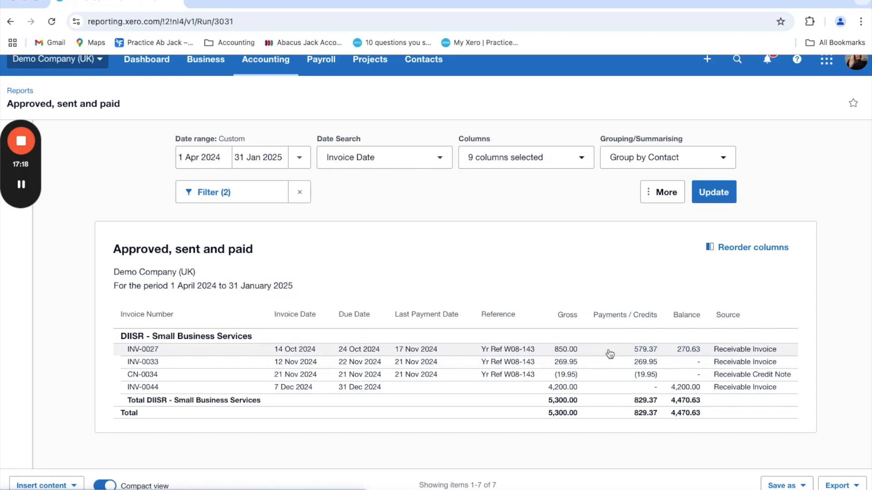
click(840, 485)
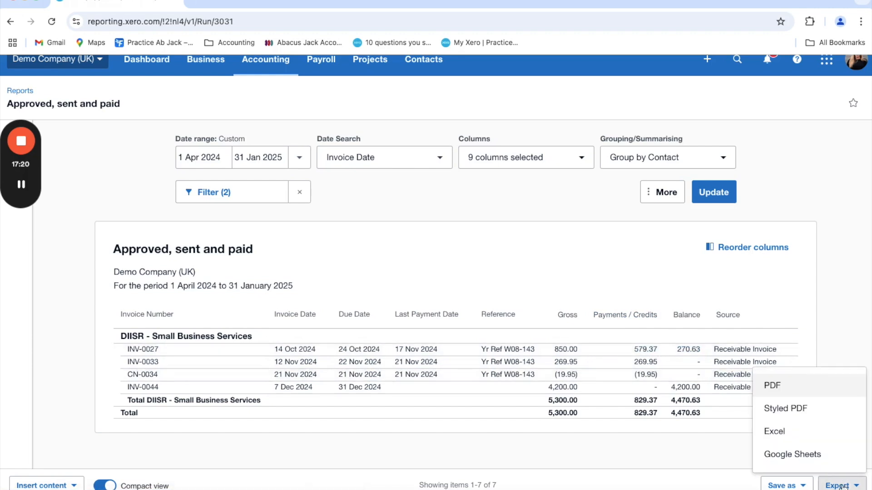
click(851, 301)
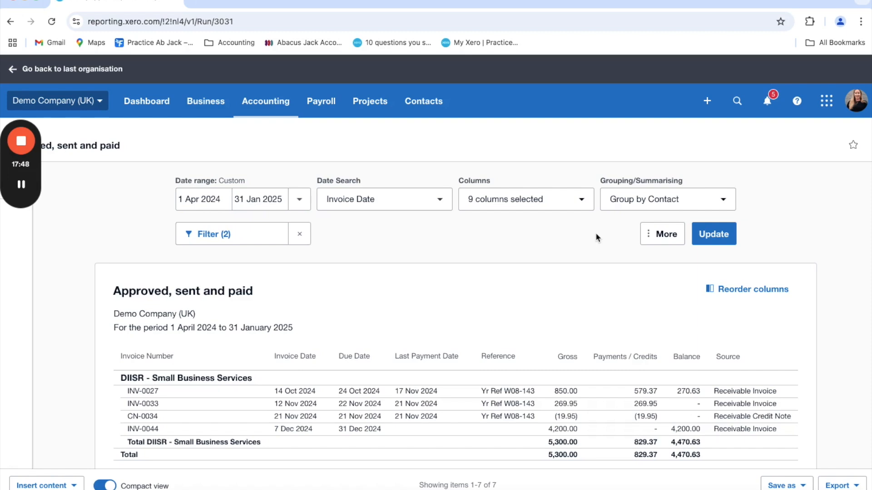
Step: Open the Profit and Loss report from the reports list and review this financial year's turnover and costs
click(265, 101)
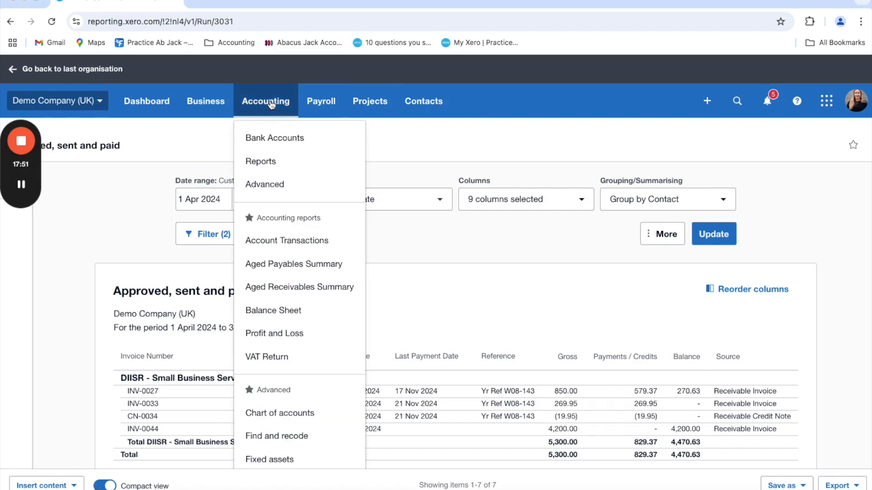
click(308, 162)
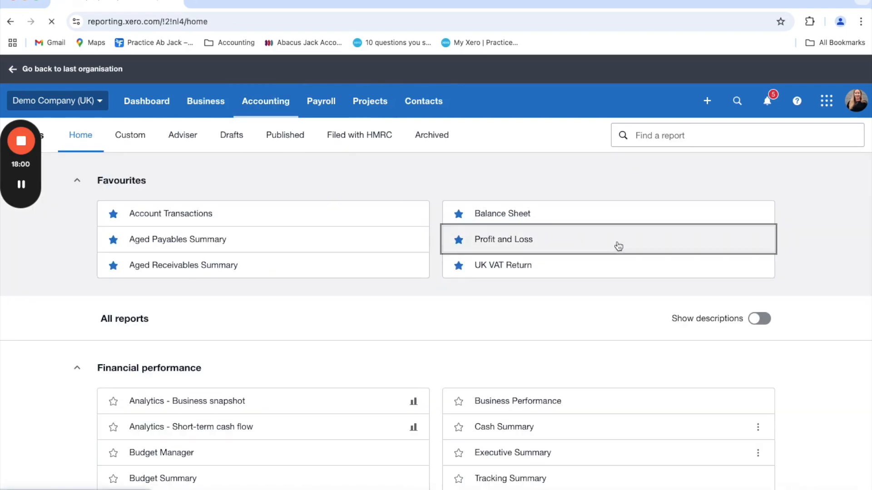
click(618, 246)
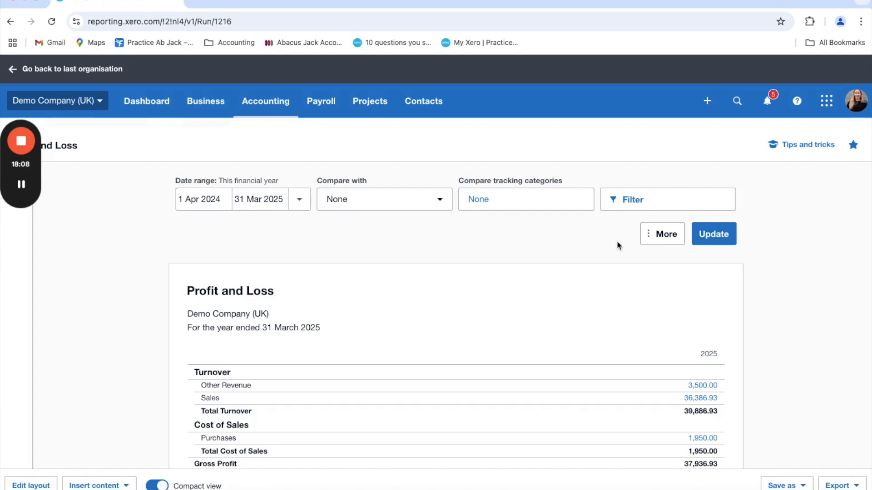
scroll(616, 241, down, 2)
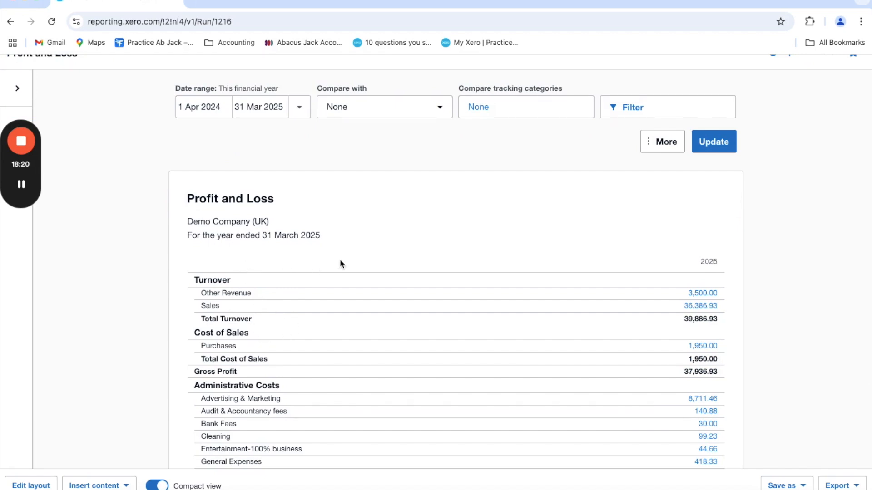
Step: Run the Profit and Loss report for this month, compared with the previous 2 months
scroll(340, 262, up, 1)
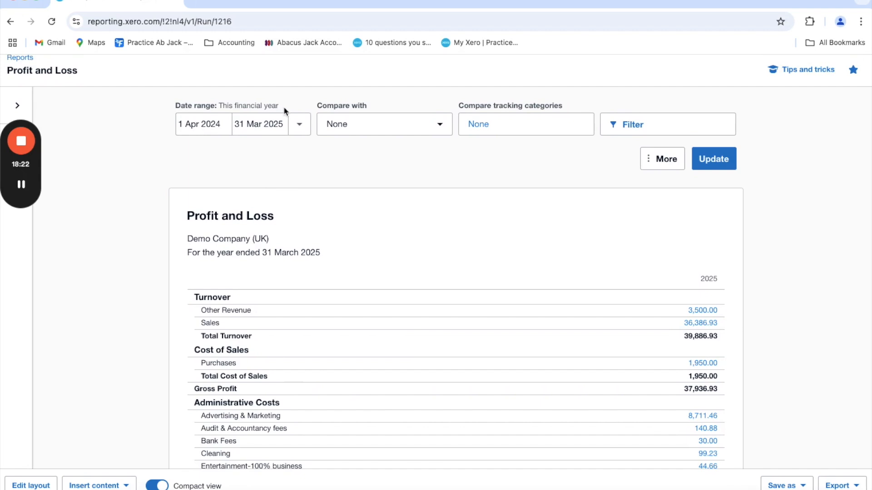
click(301, 123)
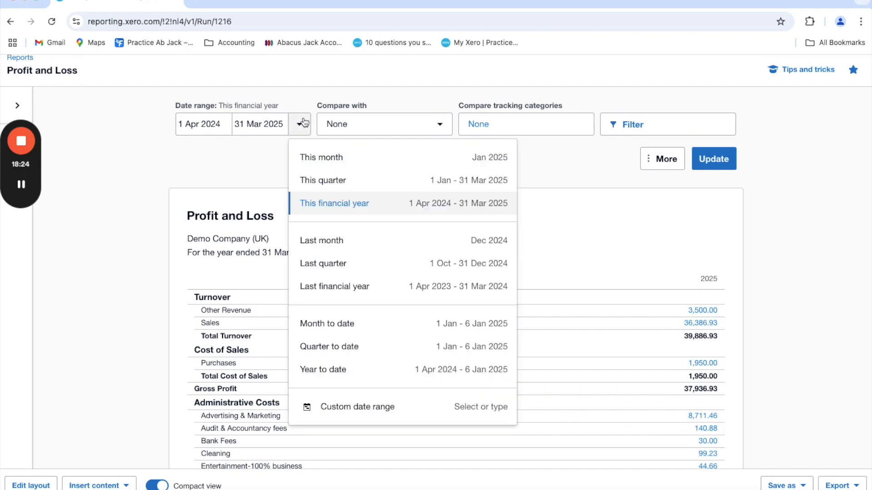
click(342, 157)
click(437, 125)
click(420, 223)
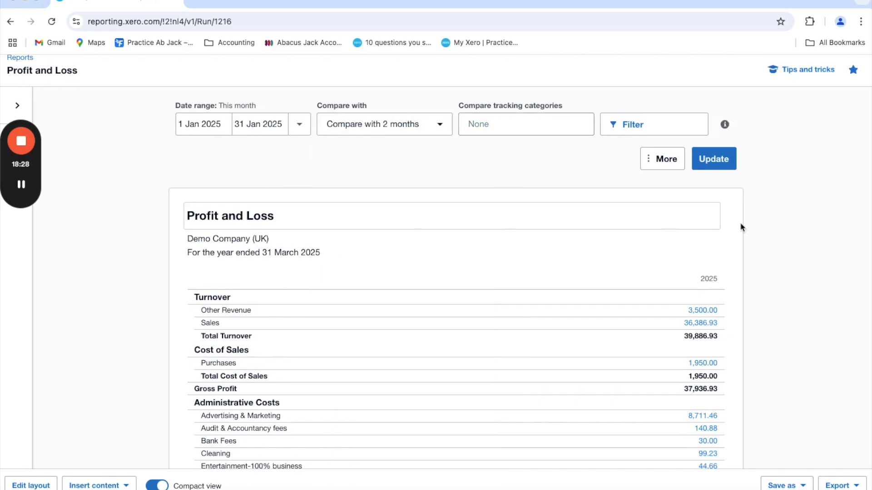
click(730, 165)
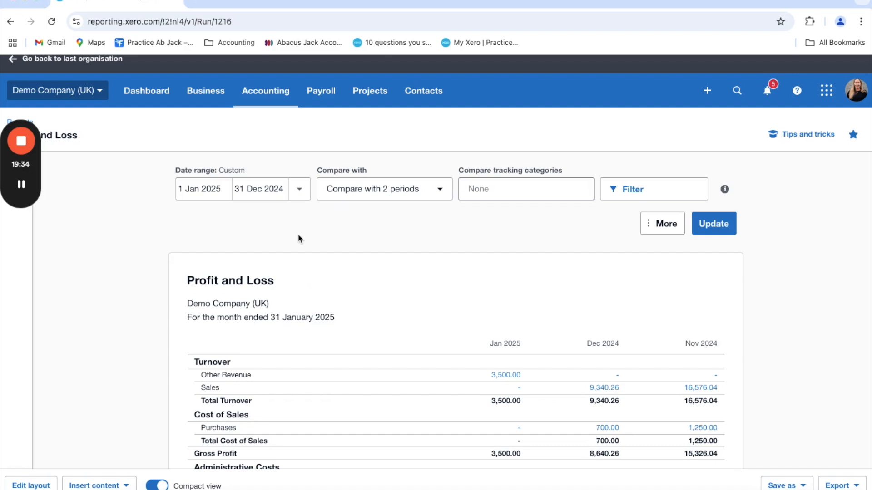
Step: Run the Profit and Loss report for 1 Jan 2024 to 31 Dec 2024 without comparison, and review its turnover and costs
click(702, 227)
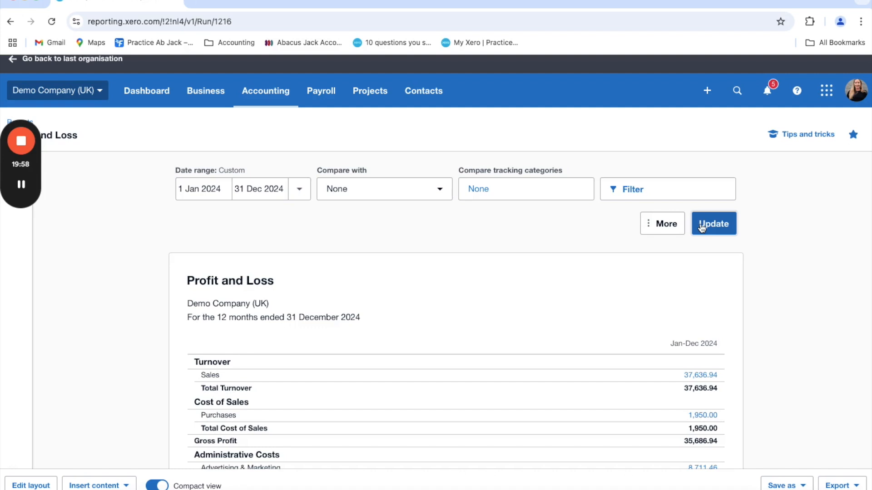
drag(730, 389, 759, 391)
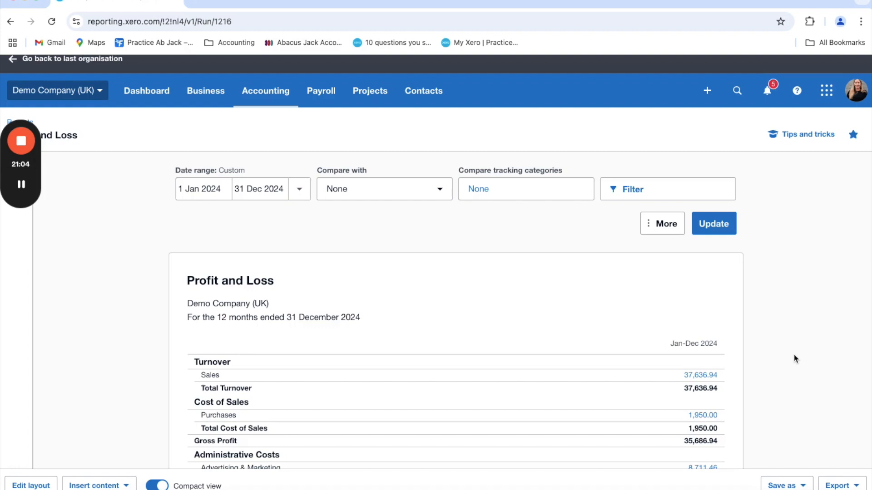
scroll(794, 359, down, 3)
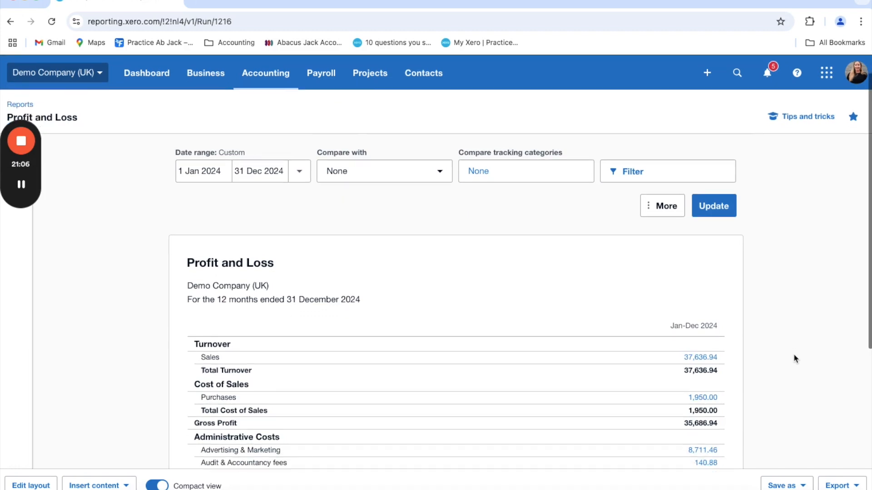
scroll(794, 358, down, 1)
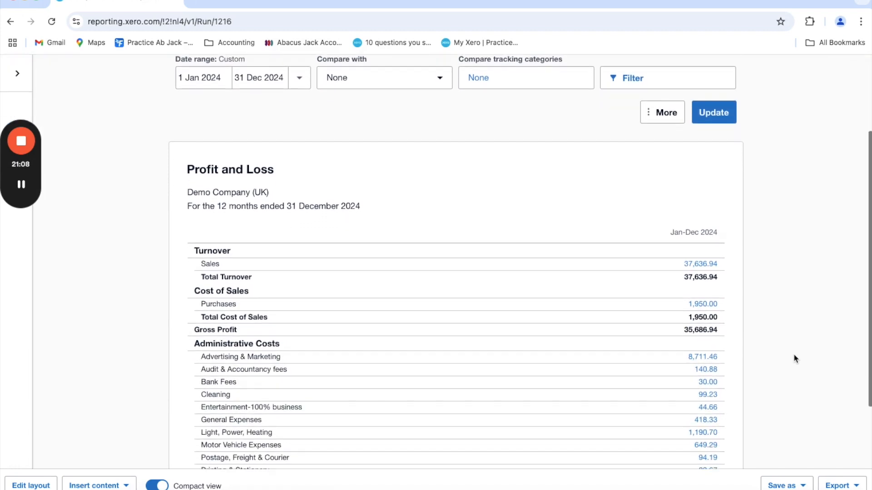